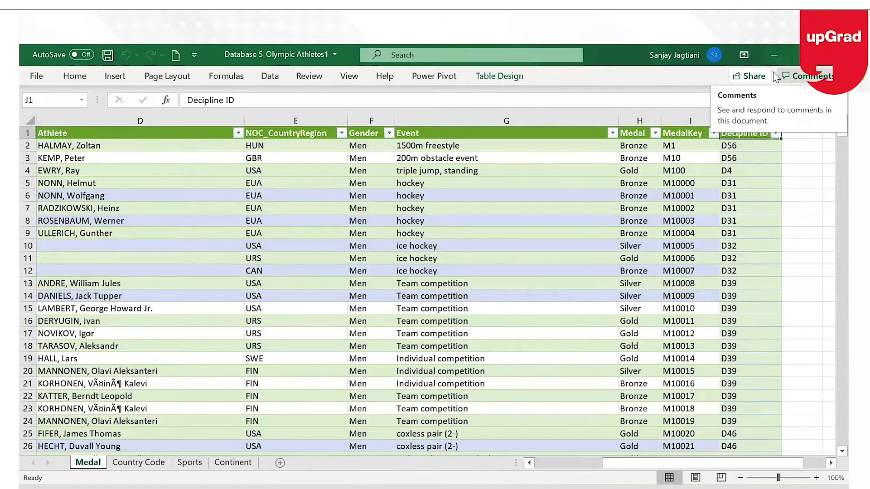
- Examine the Medal sheet's column headers from Edition across to Decipline ID
left_click(166, 183)
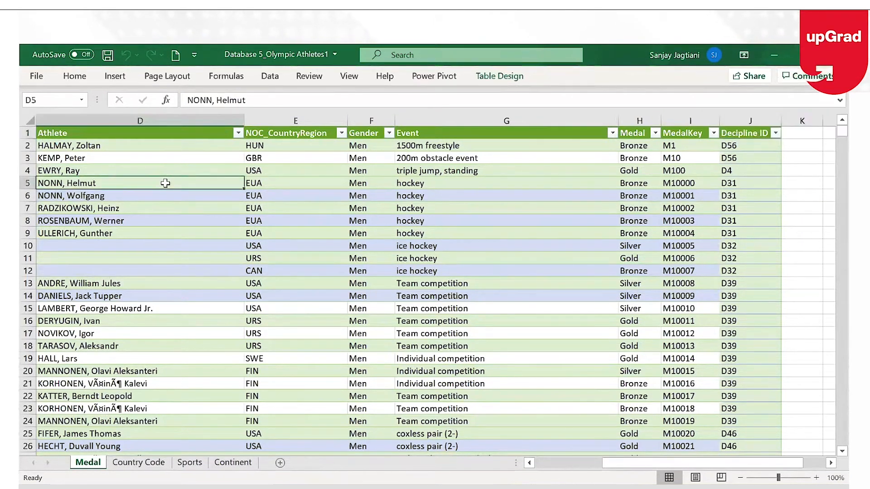
key("ctrl+Up")
key("ctrl+Left")
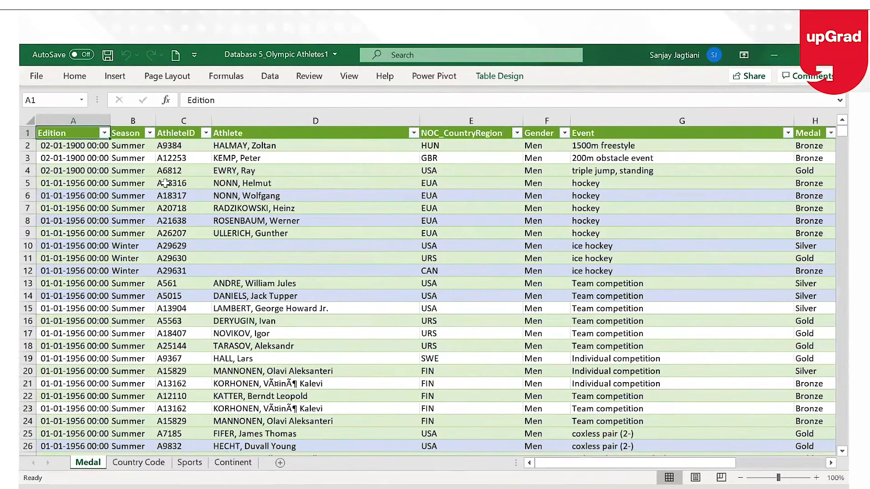
key("Right")
key("Right")
key("Right")
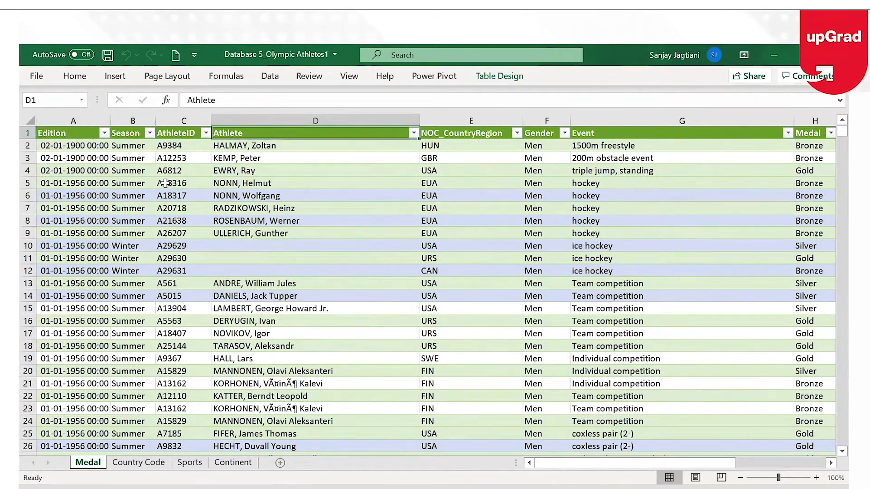
key("Right")
key("Right")
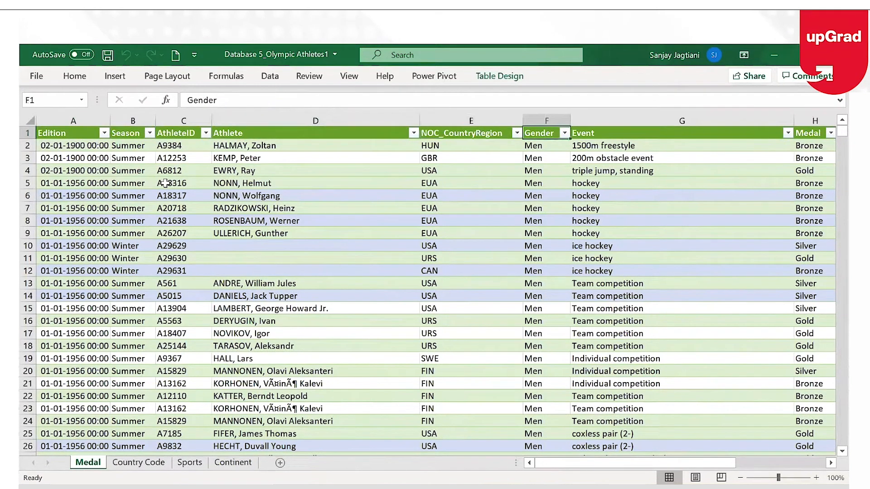
key("Left")
key("Down")
key("Up")
key("Down")
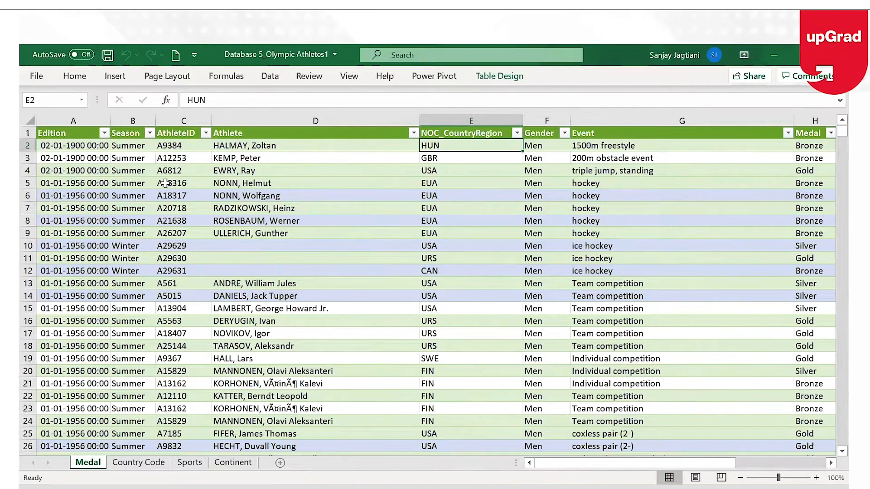
key("Up")
key("Right")
key("Right")
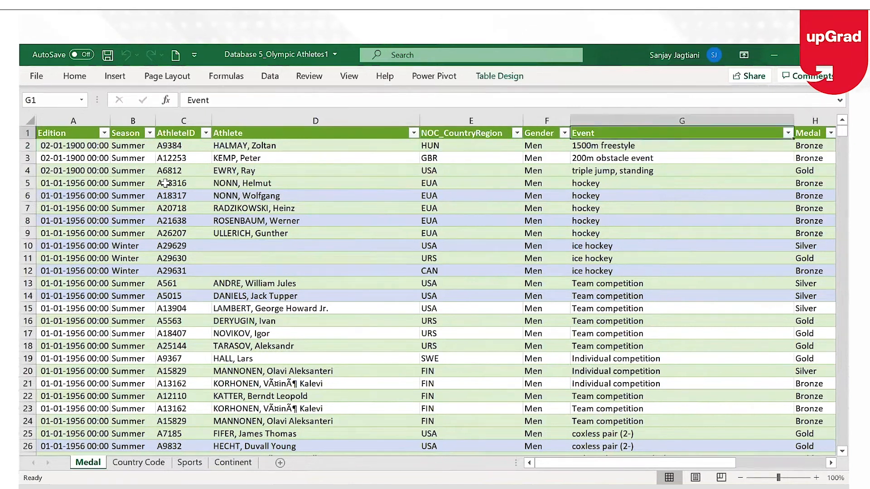
key("Right")
key("Right")
key("Right")
key("Left")
key("Left")
key("Right")
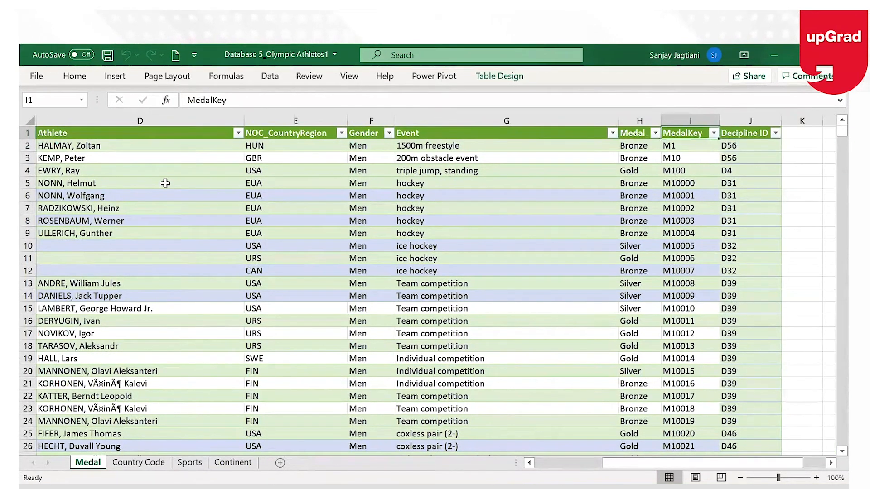
key("Right")
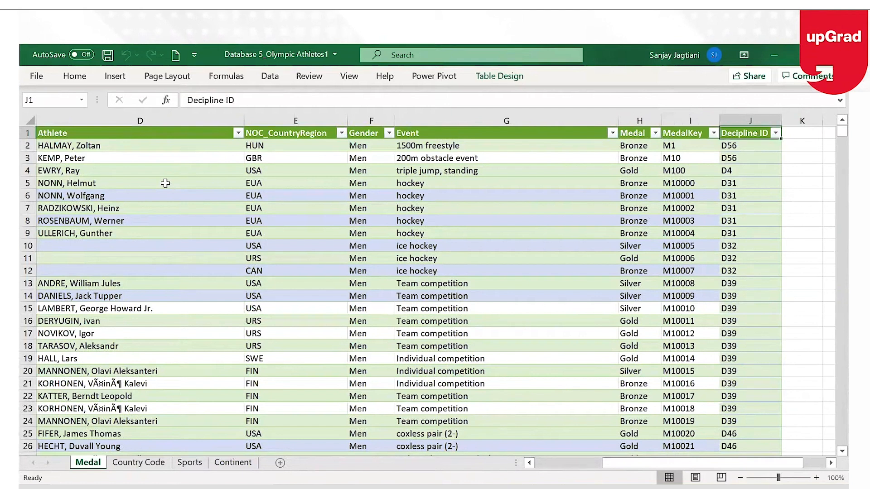
- Look through the tables on the Country Code, Sports and Continent sheets
left_click(149, 472)
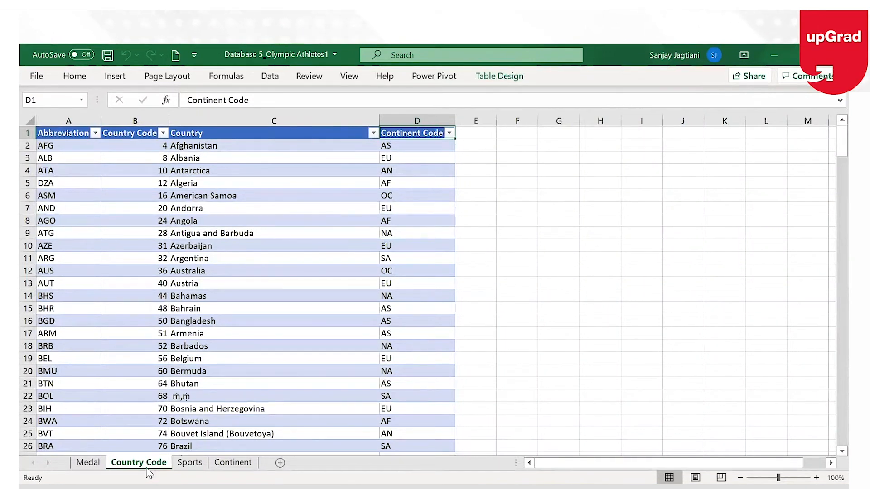
left_click(277, 307)
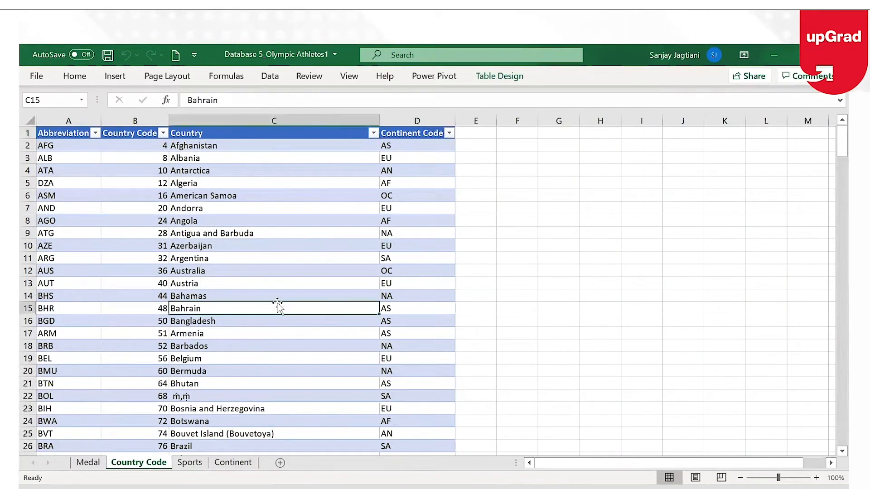
left_click(189, 462)
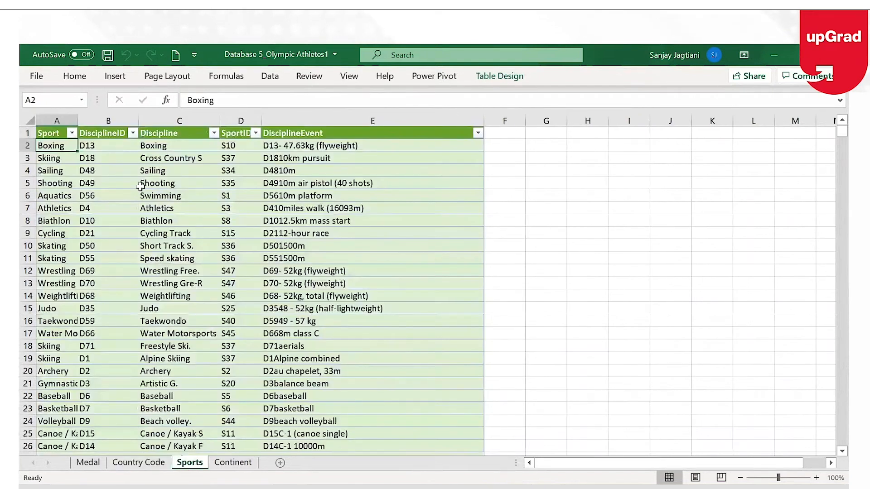
left_click(145, 209)
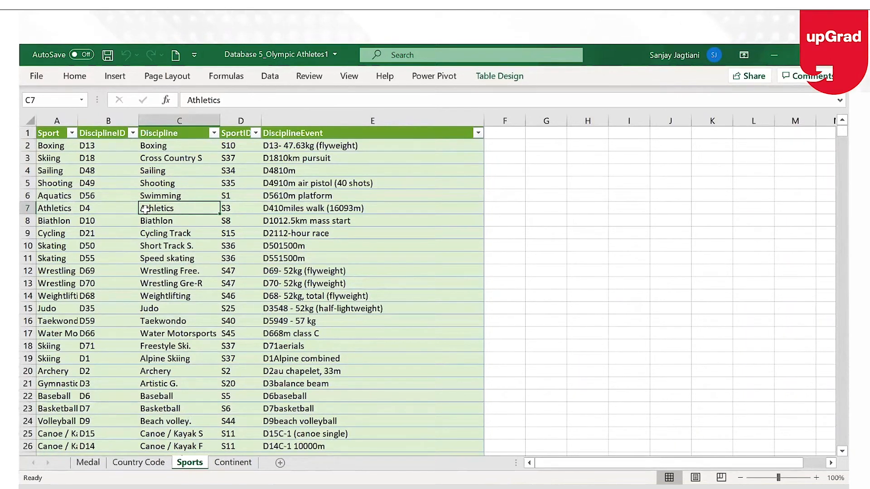
left_click(232, 463)
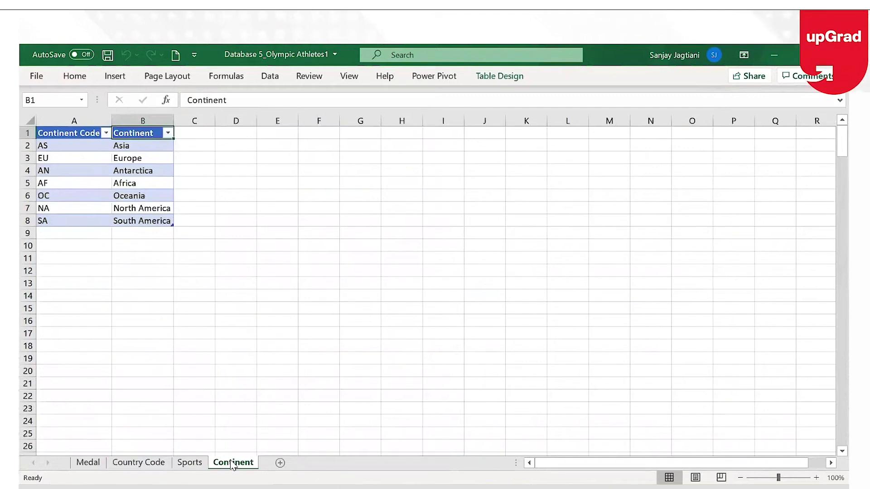
- Return to the Medal sheet and review row 11 from the country region column back to Edition
left_click(84, 466)
left_click(340, 256)
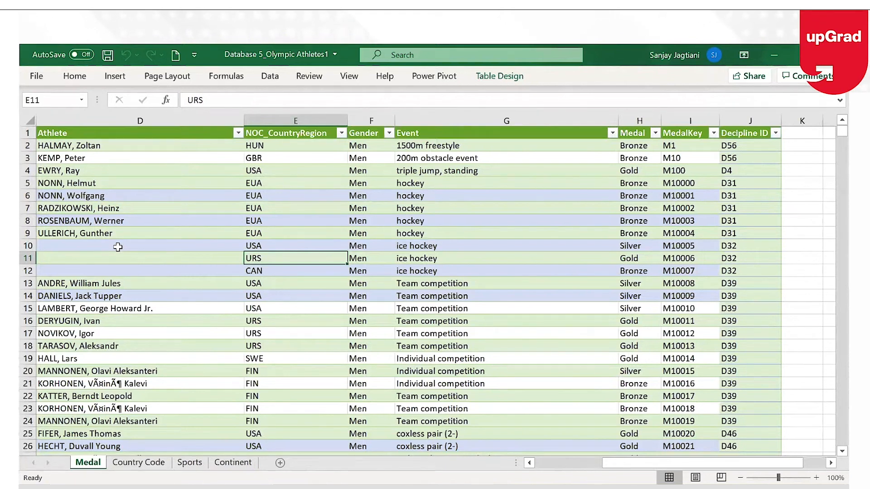
key("Left")
key("Left")
key("Left")
key("Left")
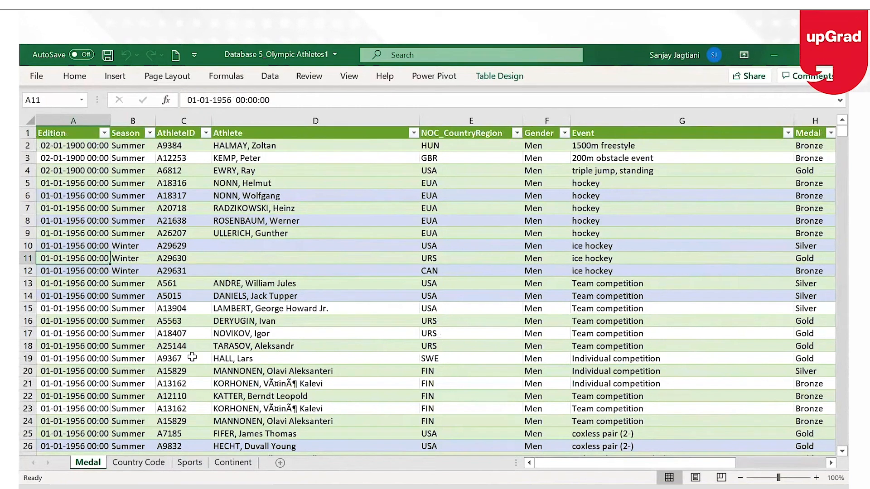
- Compare the Sports, Medal, Country Code and Continent sheets to see which columns they share
left_click(189, 463)
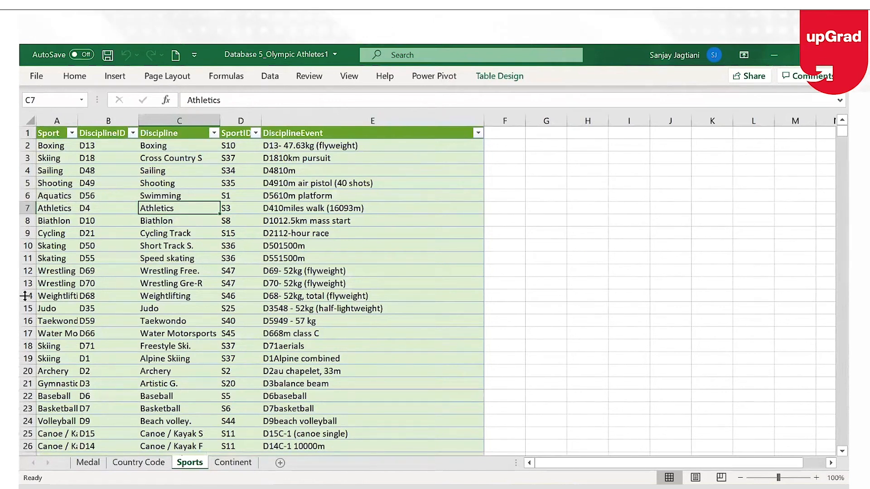
left_click(88, 463)
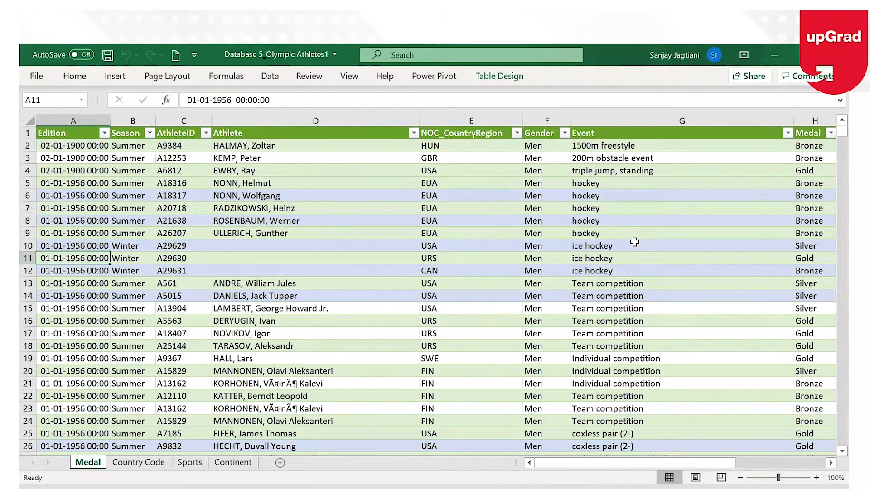
left_click(165, 464)
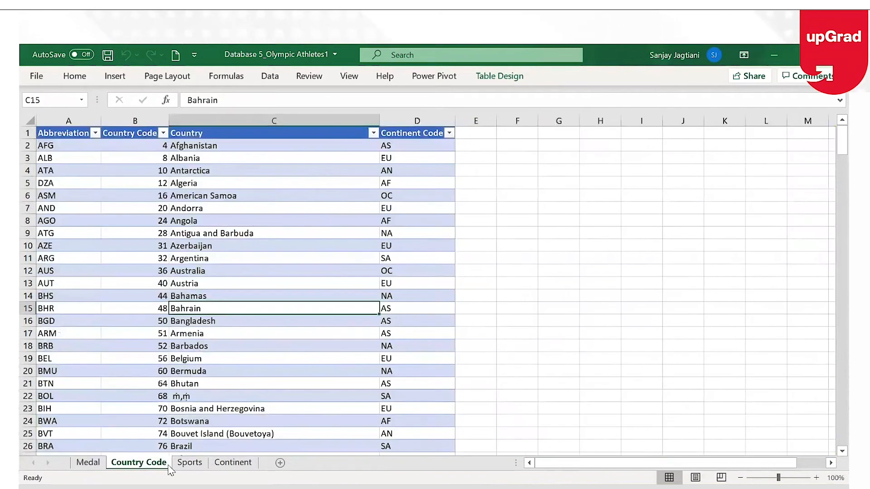
left_click(189, 462)
left_click(233, 462)
left_click(84, 463)
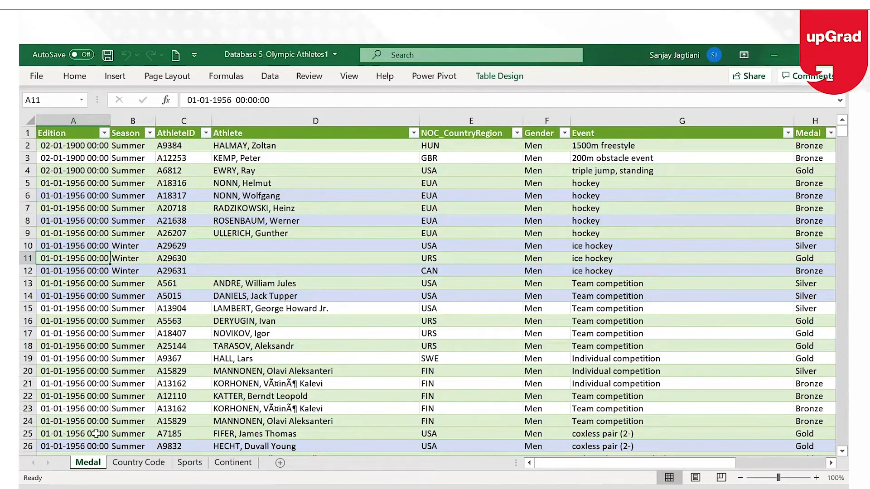
- Examine the first Medal records across their columns, ending at the NOC_CountryRegion value in row 3
left_click(622, 147)
key("Right")
key("Down")
key("Left")
key("Left")
key("Left")
key("Home")
key("Right")
key("Right")
key("Right")
key("Right")
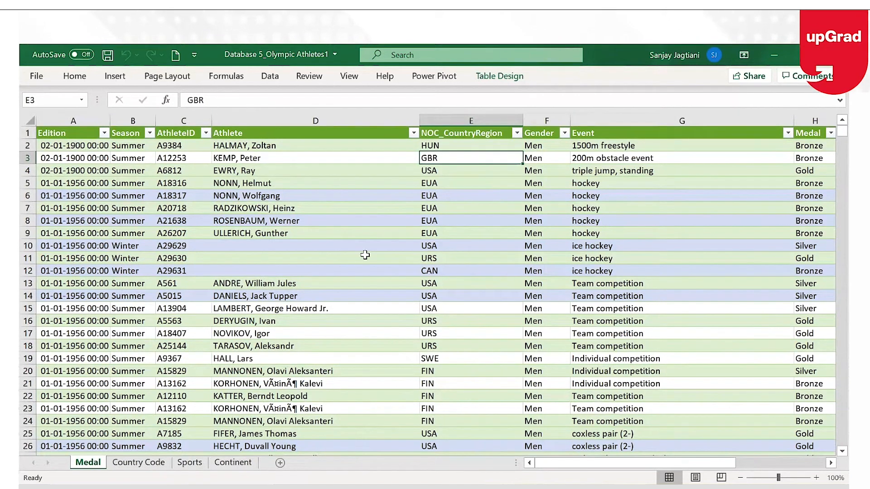
- Insert a PivotTable from the Medal sheet's table on a new worksheet, adding the data to the Data Model
left_click(152, 284)
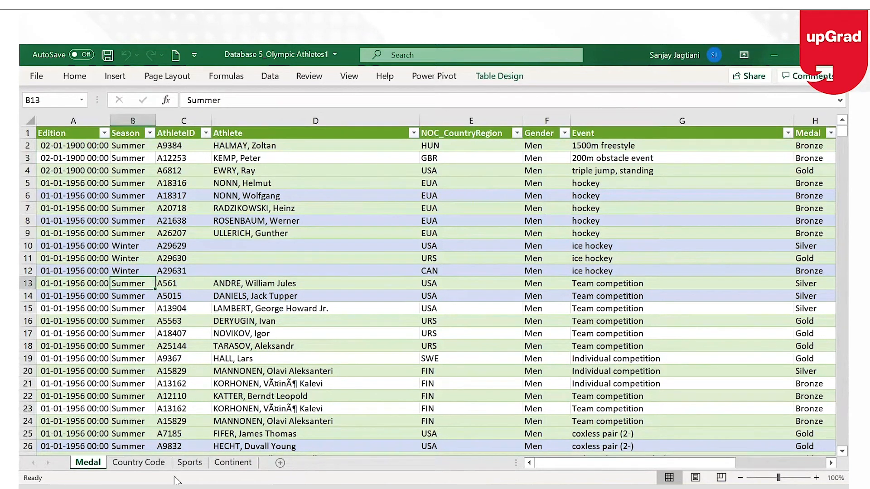
left_click(116, 76)
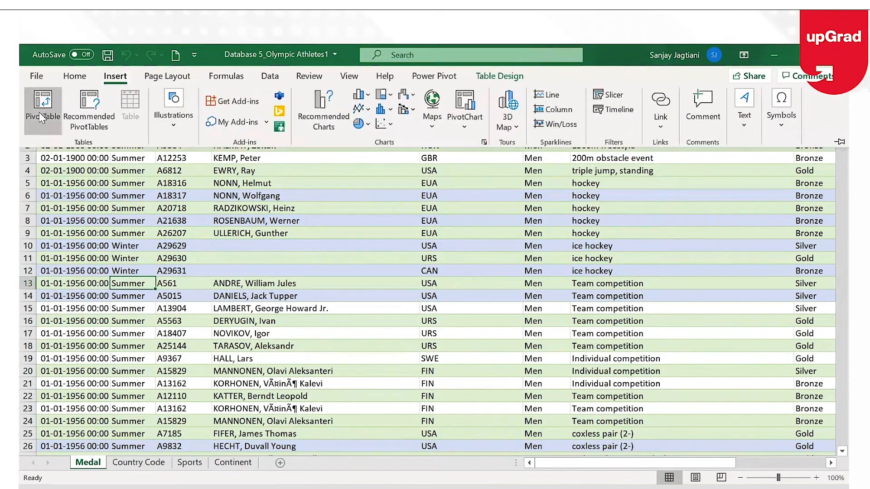
left_click(44, 108)
left_click(147, 433)
left_click(302, 452)
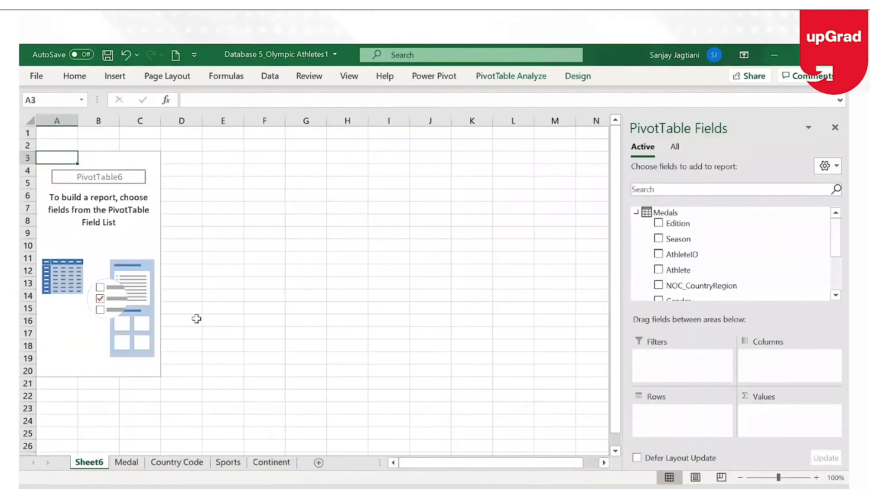
- Show all Data Model tables in the field list and add Sport from the Sports table to the PivotTable rows
left_click(674, 148)
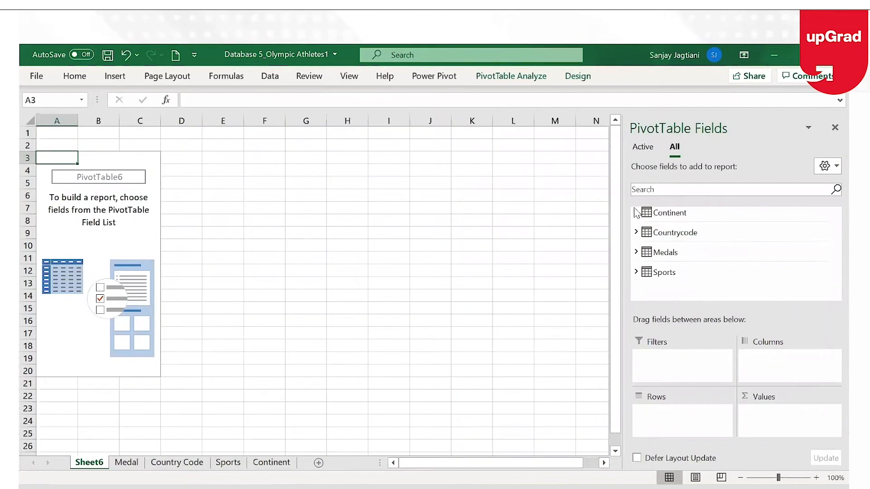
left_click(636, 272)
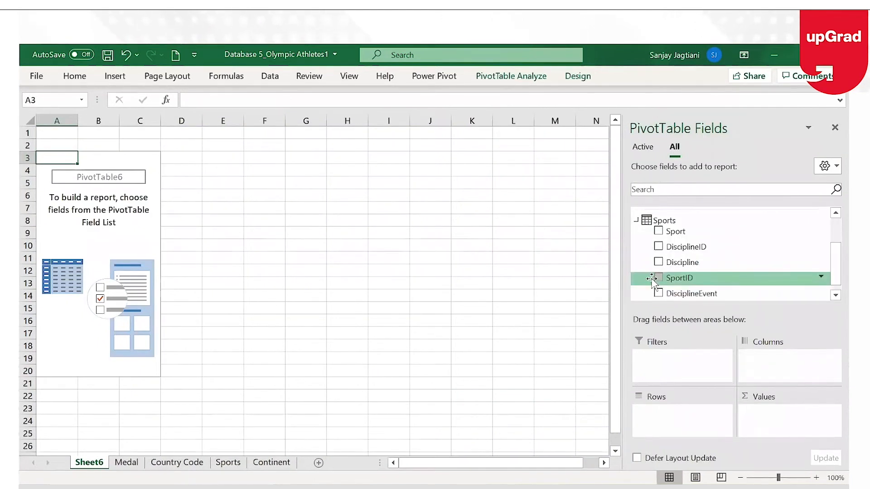
left_click_drag(678, 232, 670, 421)
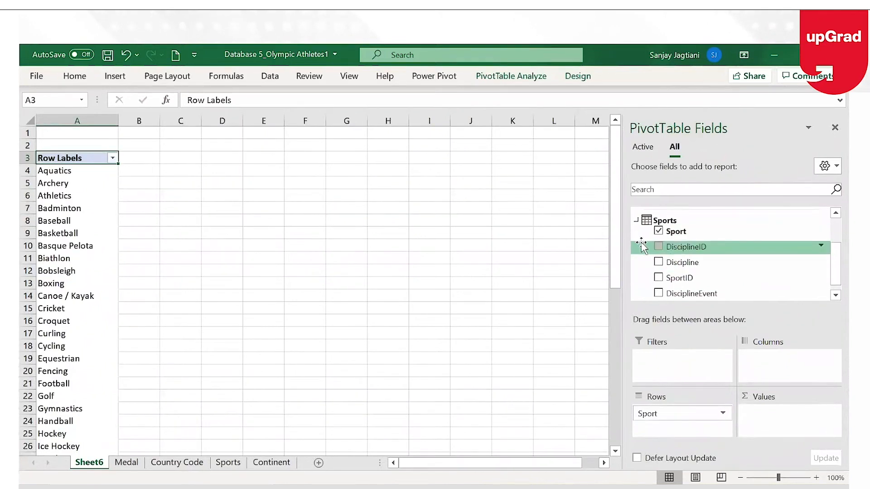
left_click(637, 220)
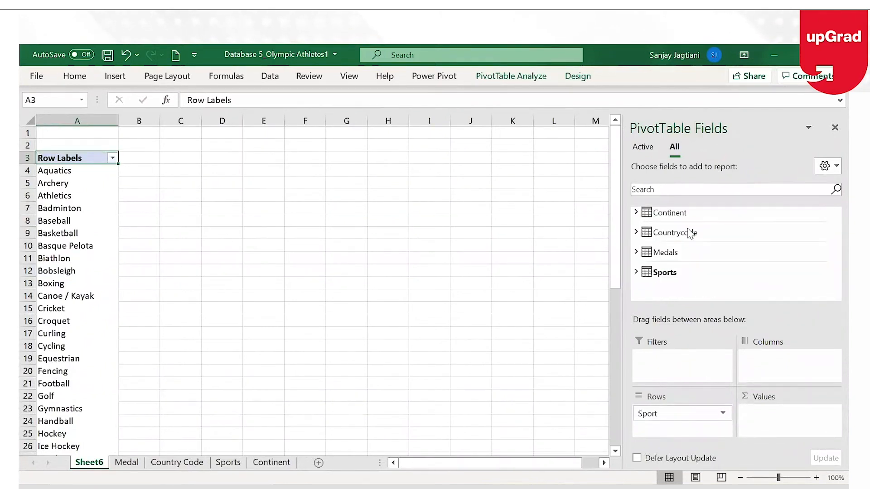
- Add the Medal field from the Medals table to the PivotTable values as a count
mouse_move(636, 232)
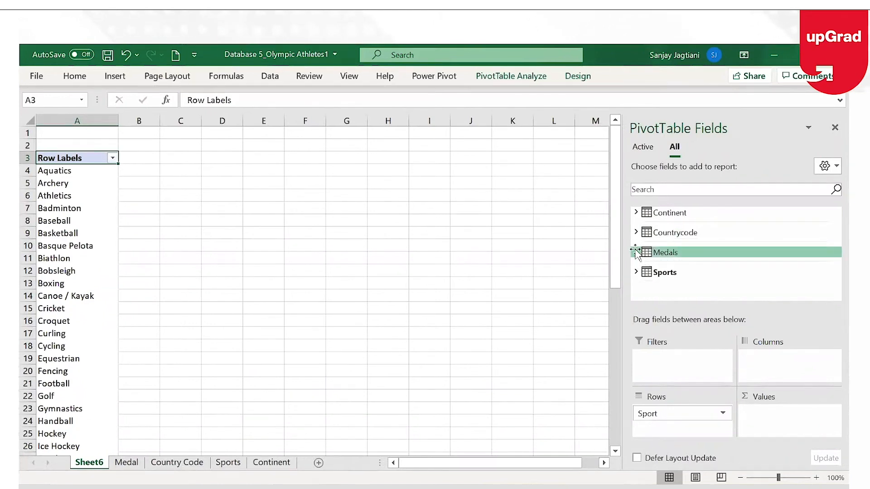
left_click(636, 253)
left_click(830, 295)
left_click(835, 295)
left_click(835, 295)
left_click_drag(756, 287, 800, 421)
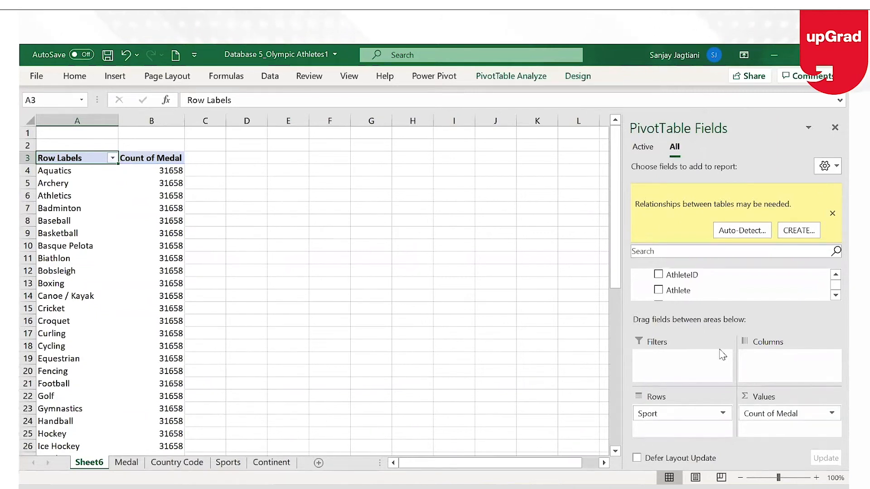
- Start a new table relationship, setting Sports with foreign column DisciplineID against related table Medals with primary column Decipline ID
left_click(145, 233)
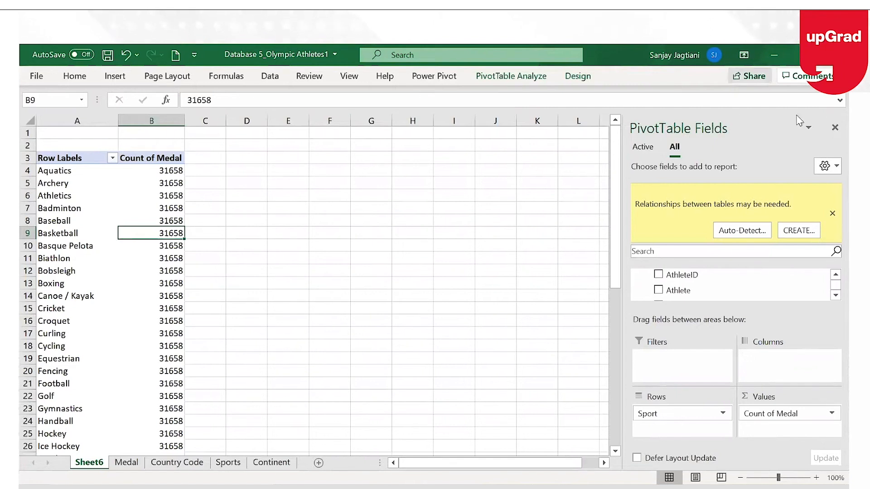
left_click(797, 231)
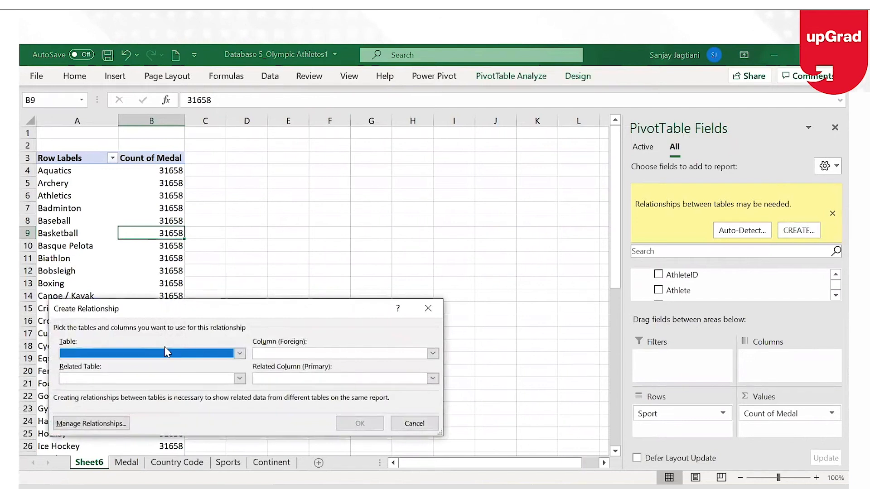
left_click(166, 353)
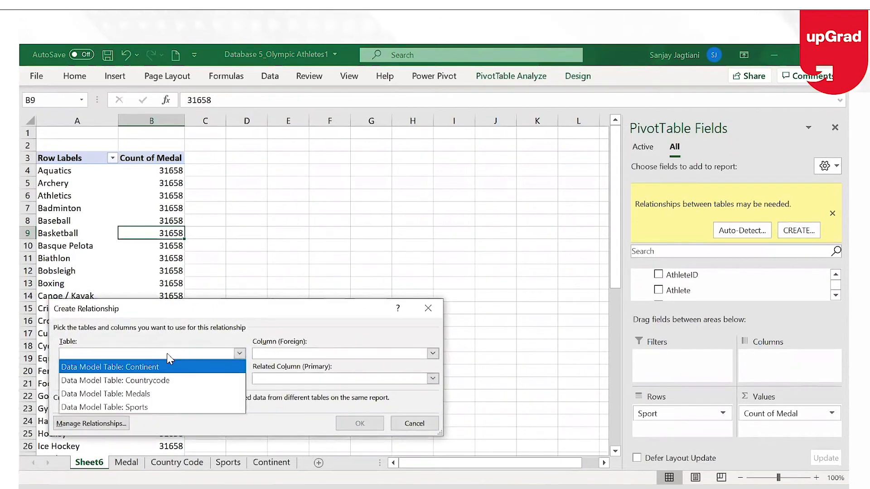
left_click(150, 408)
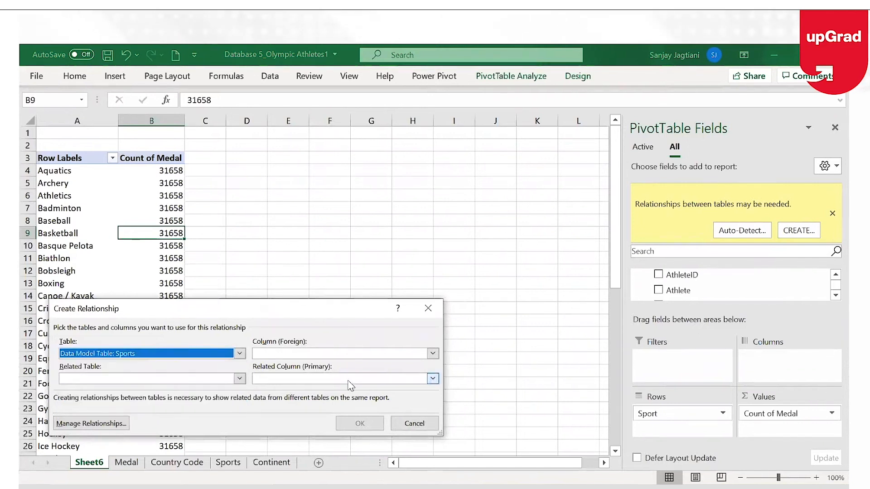
left_click(367, 354)
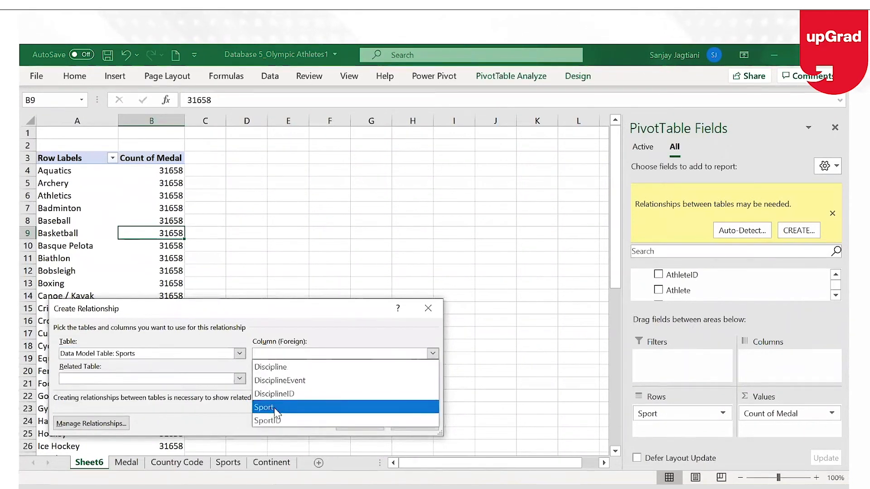
left_click(298, 394)
left_click(158, 381)
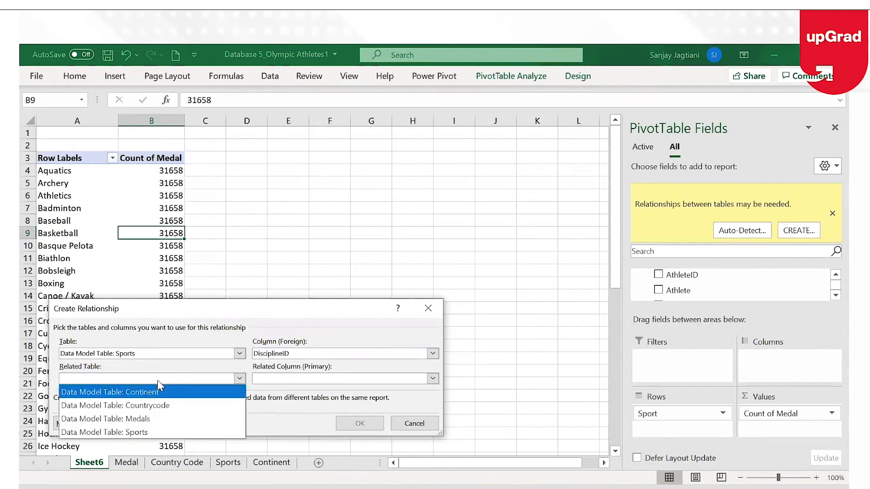
left_click(135, 419)
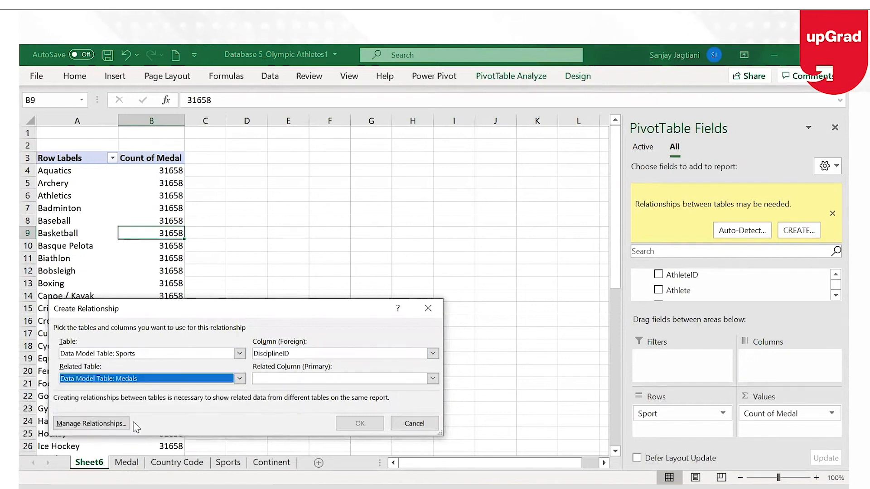
left_click(294, 378)
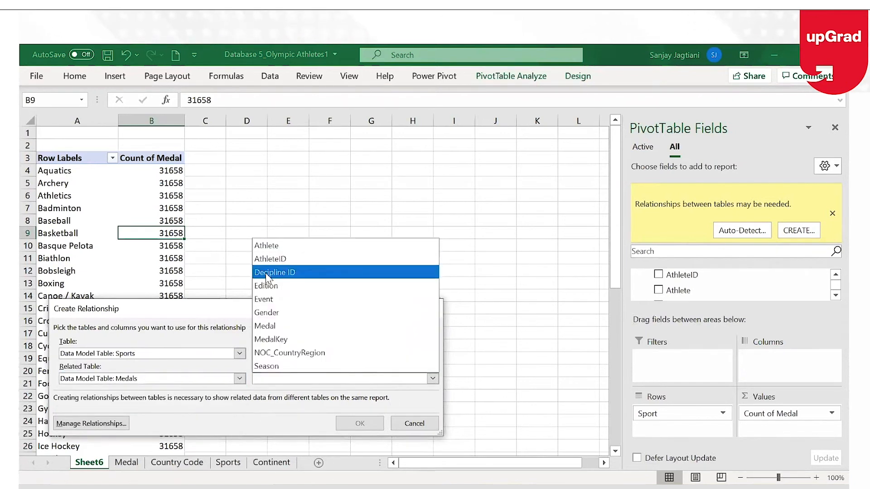
left_click(266, 273)
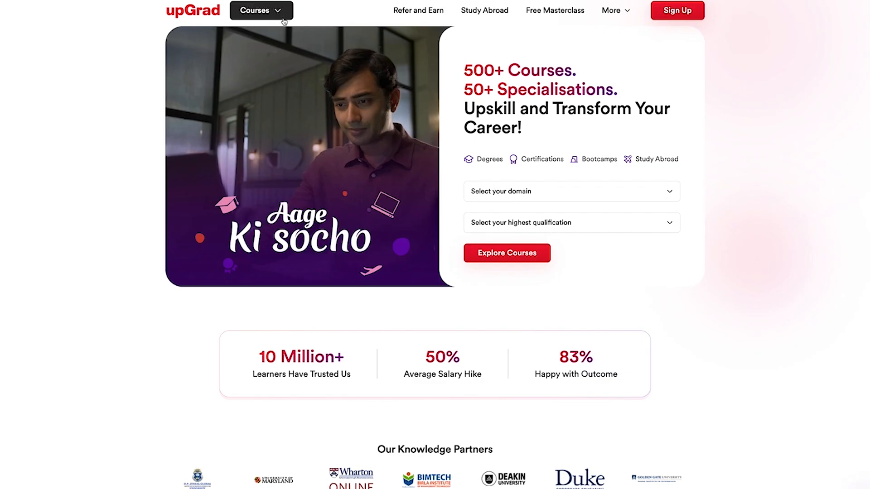
left_click(259, 10)
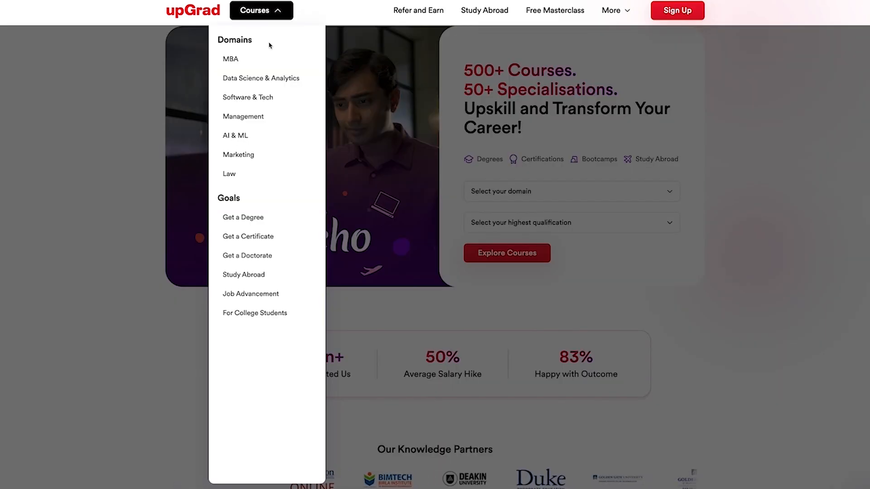
mouse_move(267, 77)
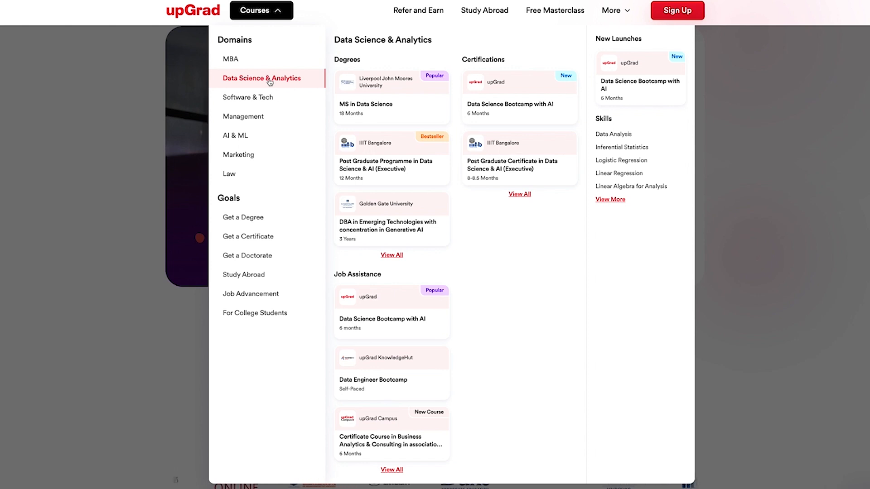
left_click(389, 255)
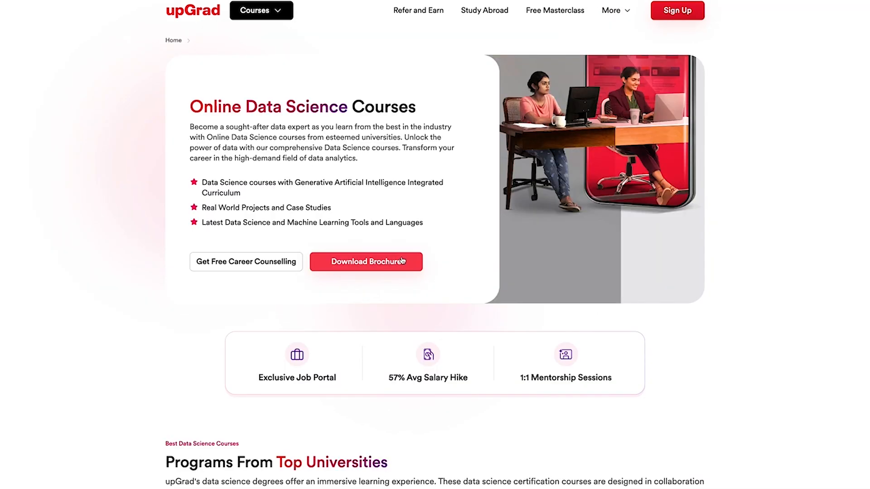
scroll(435, 290, "down", 8)
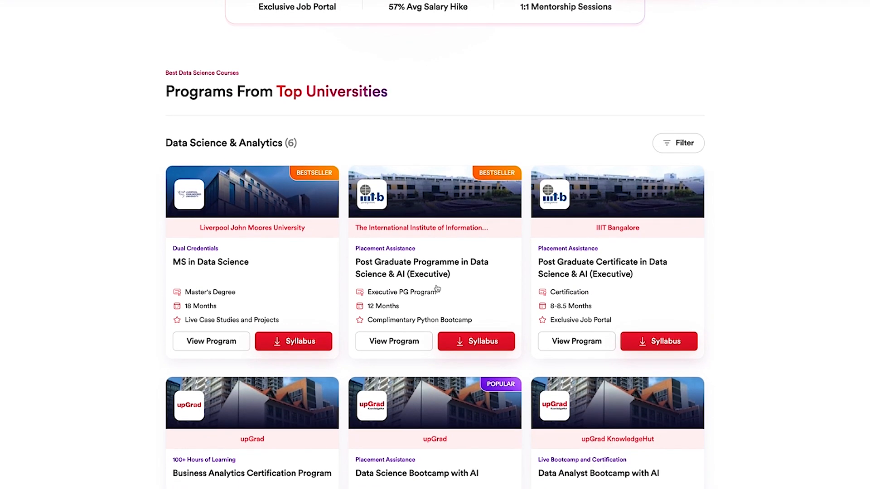
left_click(611, 308)
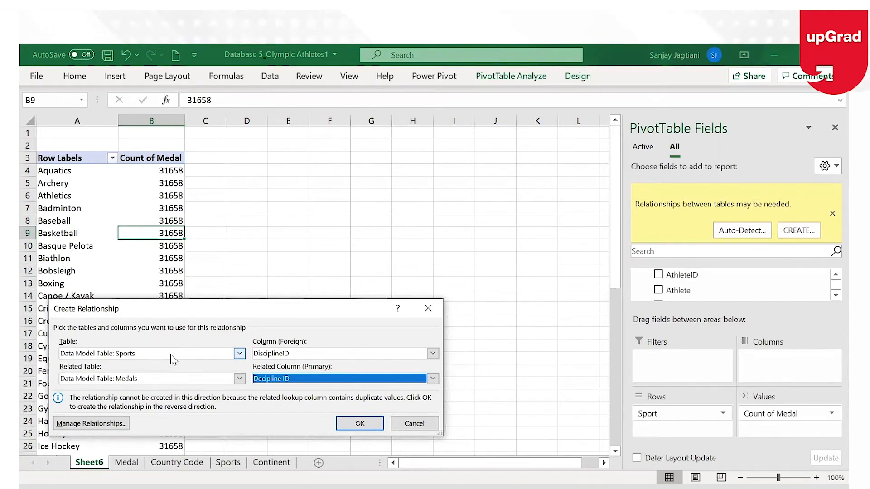
- Reverse the relationship to run from Medals, foreign column Decipline ID, to Sports, primary column DisciplineID, and create it
left_click(195, 355)
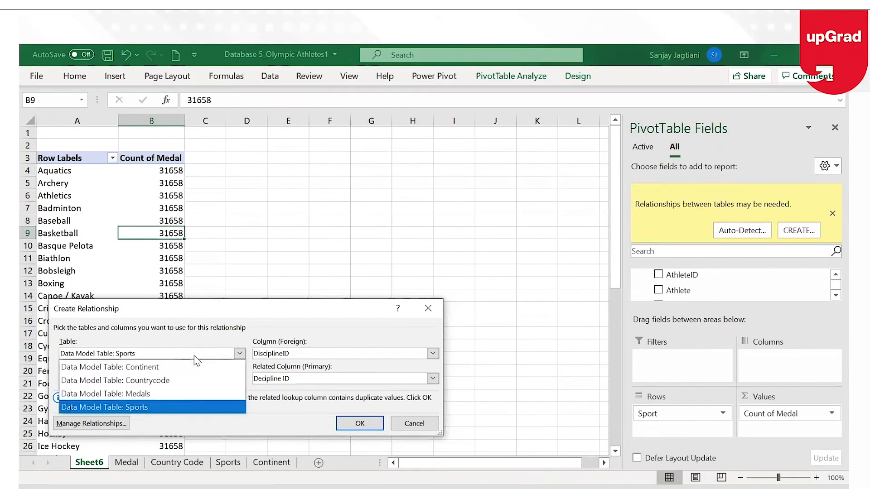
left_click(145, 394)
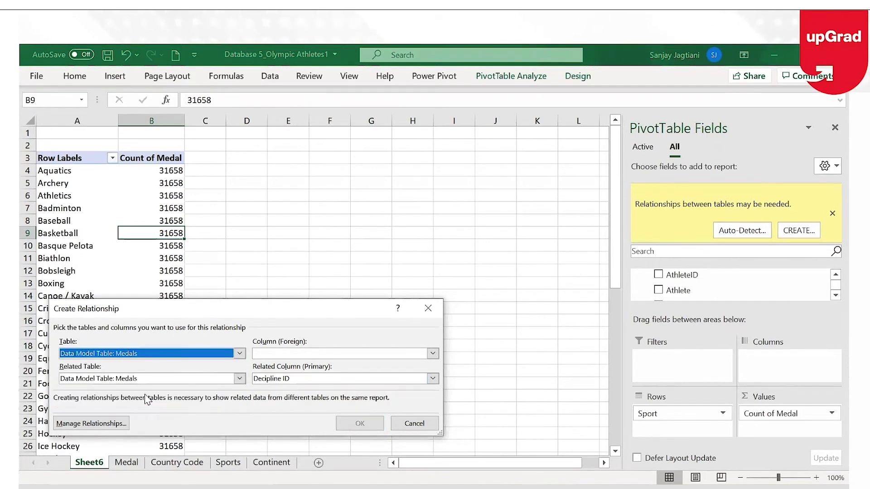
left_click(279, 357)
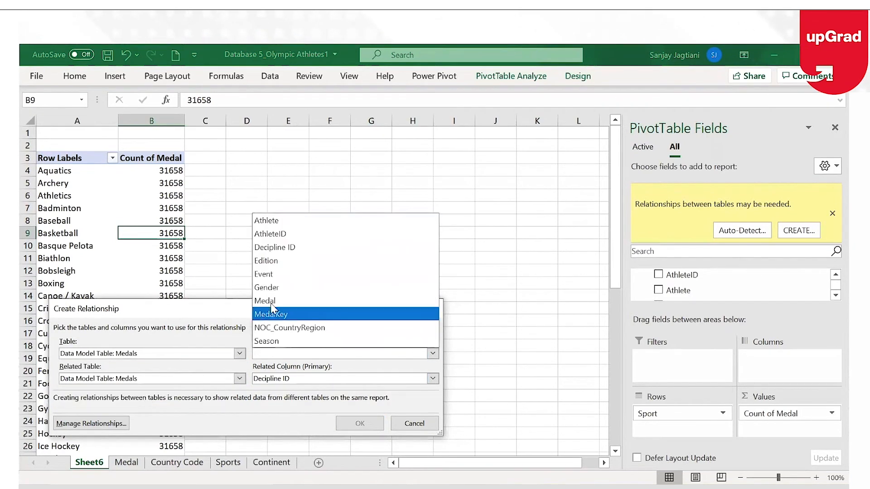
left_click(296, 248)
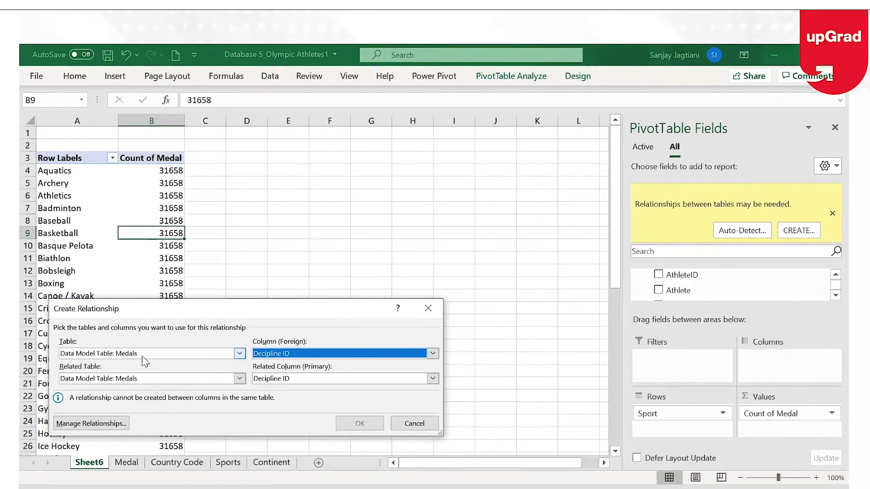
left_click(196, 384)
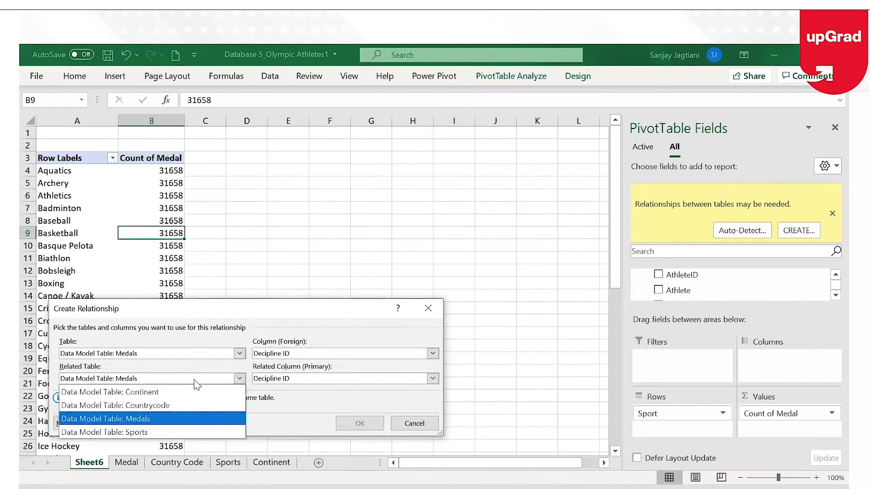
left_click(152, 433)
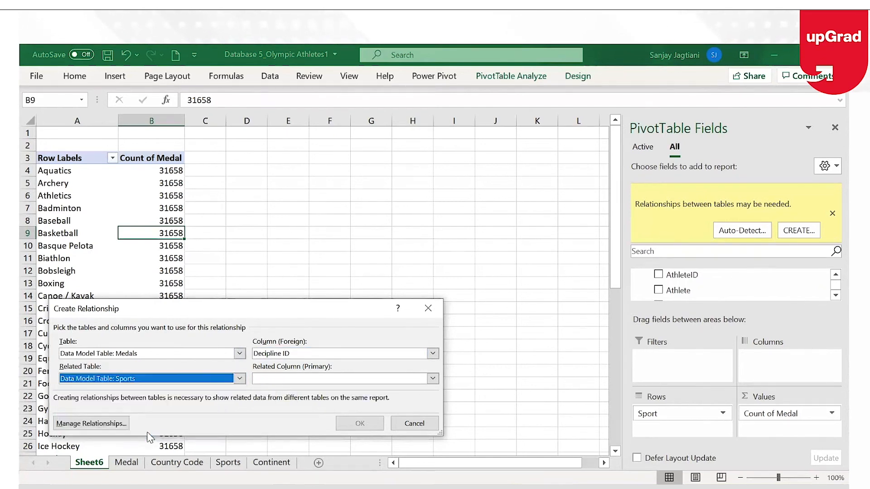
left_click(330, 379)
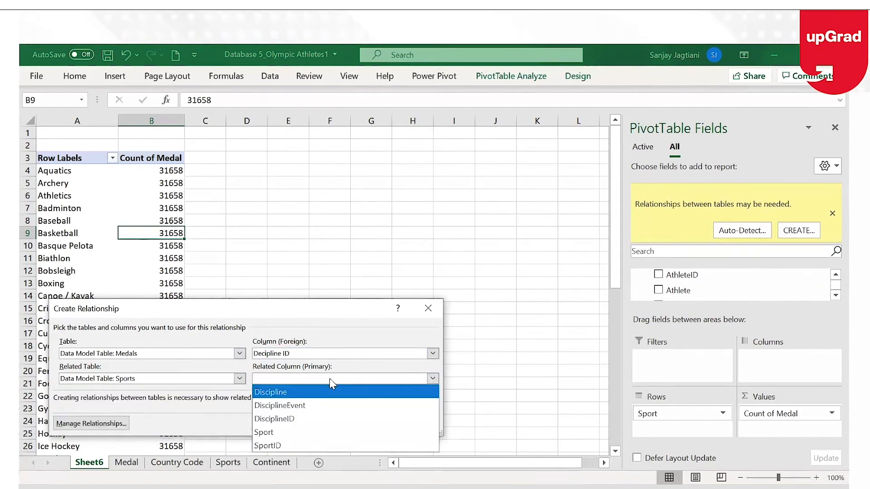
left_click(295, 419)
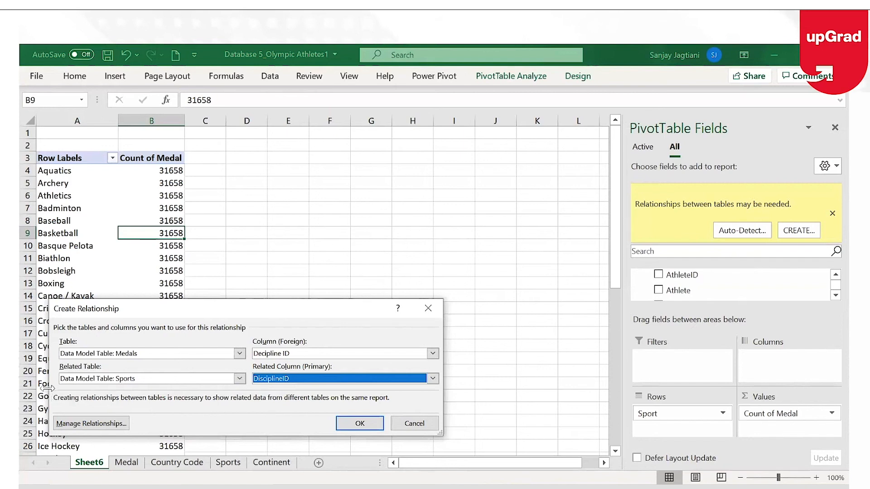
left_click(374, 423)
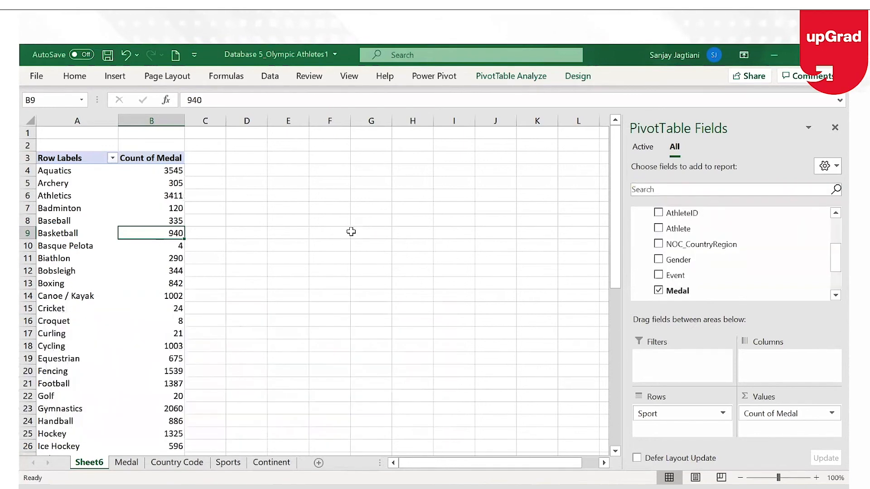
- Examine the Count of Medal values for the individual sports, starting from Aquatics in the PivotTable
left_click(171, 170)
key("Down")
key("Down")
key("Down")
key("Down")
key("Down")
key("Down")
key("Down")
key("Down")
key("Down")
key("Down")
key("Down")
key("Down")
key("Up")
key("Up")
key("Up")
key("Up")
key("Up")
key("Up")
key("Up")
key("Up")
key("Up")
key("Up")
key("Up")
key("Up")
key("Down")
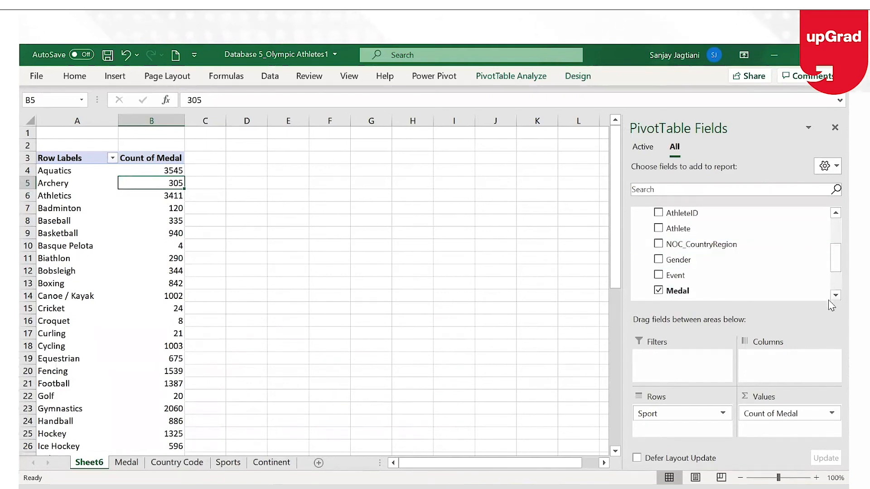
- Add the Medals table's Medal field to the PivotTable columns and review the Bronze, Gold and Silver counts for Aquatics
scroll(829, 300, "down", 1)
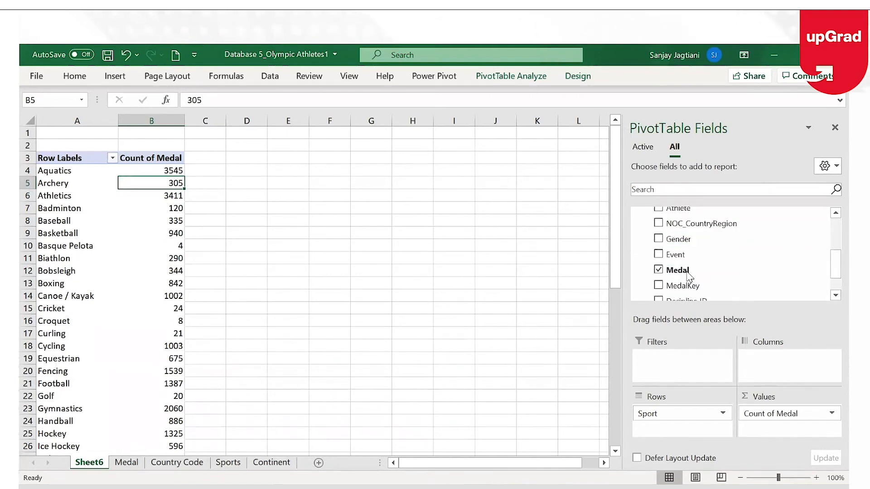
left_click_drag(677, 270, 774, 370)
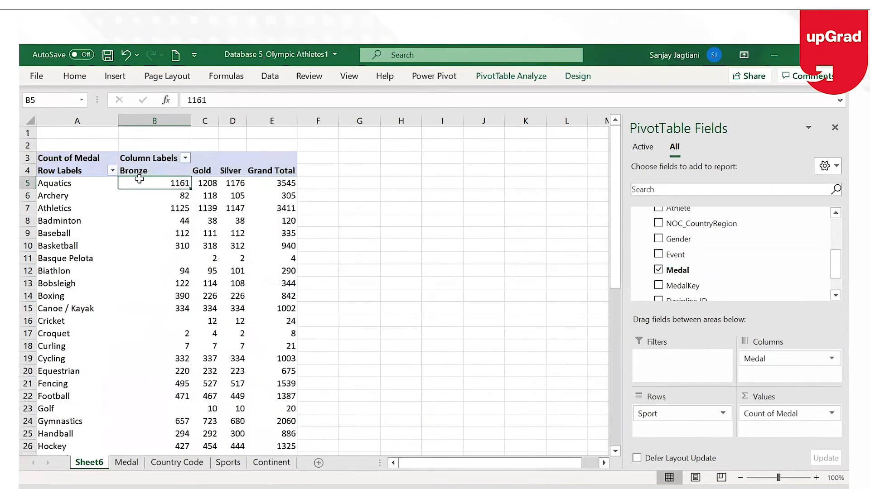
left_click(156, 170)
key("Down")
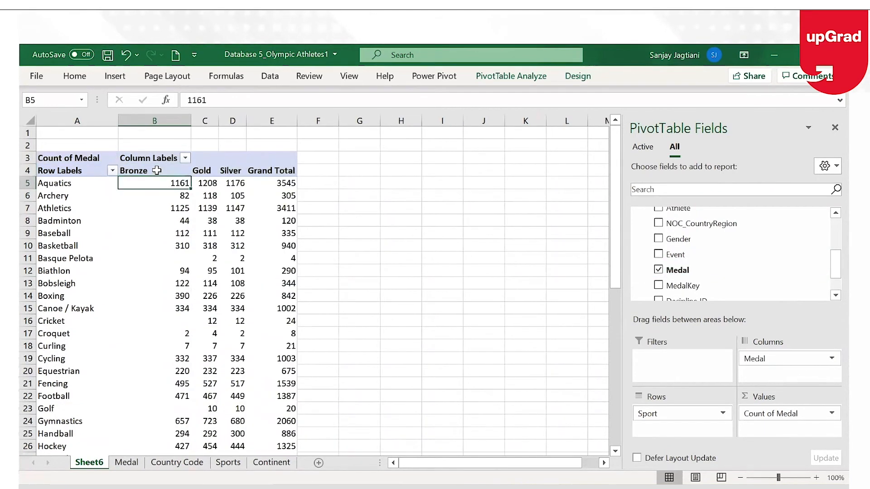
key("Right")
key("Right")
key("Up")
key("Down")
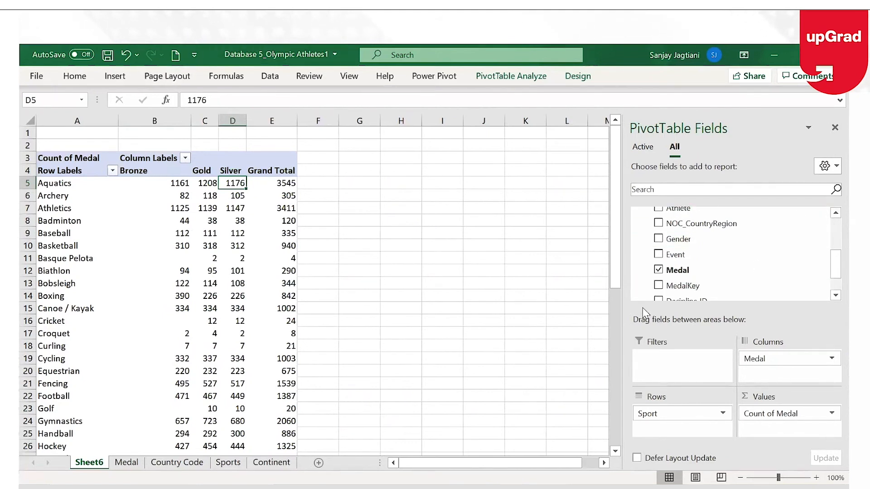
- Expand the Countrycode table in the PivotTable field list to view its fields
mouse_move(831, 271)
left_mouse_down()
mouse_move(831, 234)
mouse_move(831, 267)
left_mouse_up()
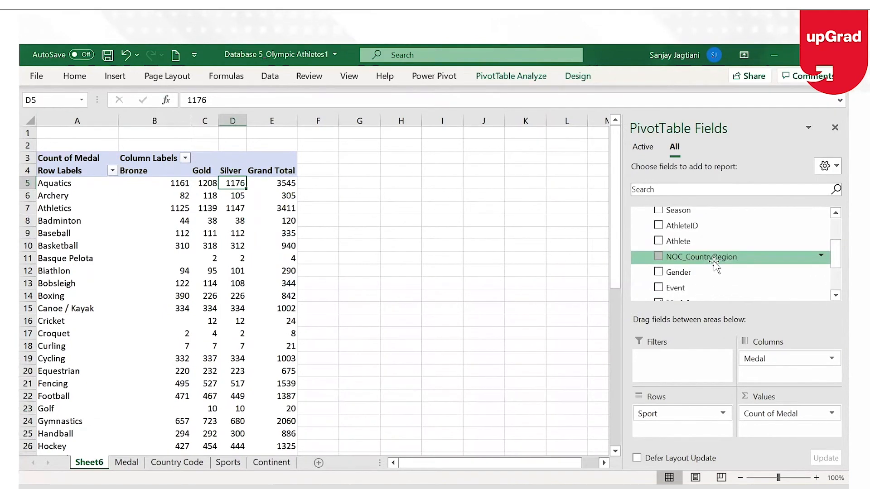
scroll(829, 215, "up", 3)
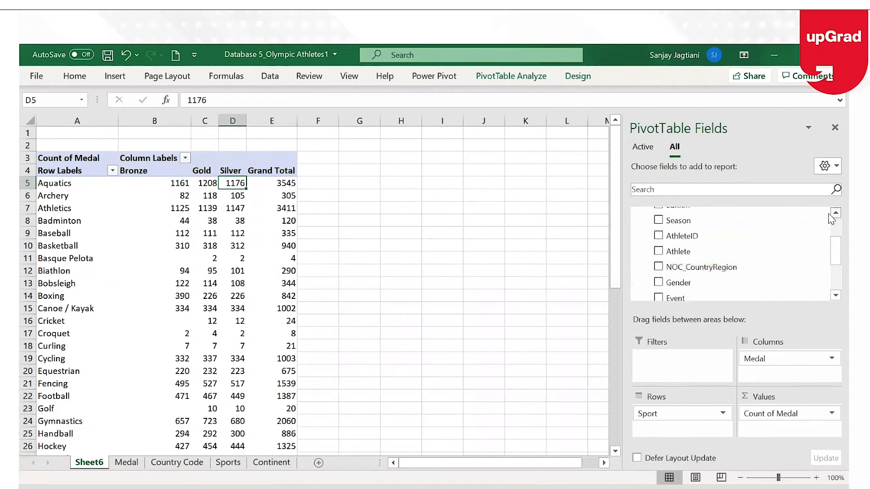
scroll(830, 219, "up", 3)
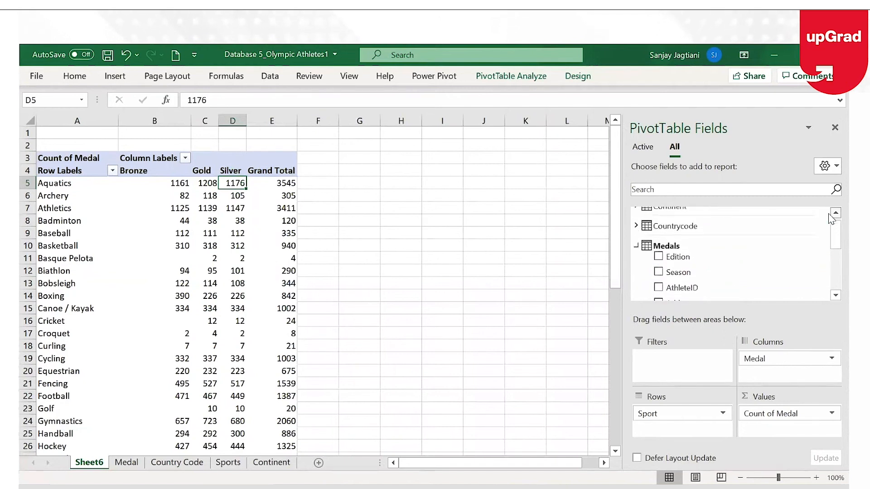
left_click(636, 233)
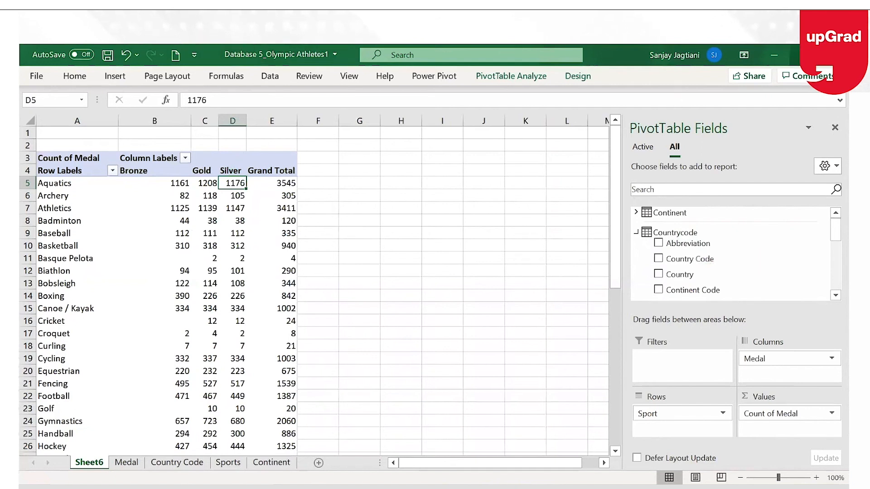
- Restore the workbook window to a smaller size and open the Data Model in the Power Pivot window
left_click(803, 55)
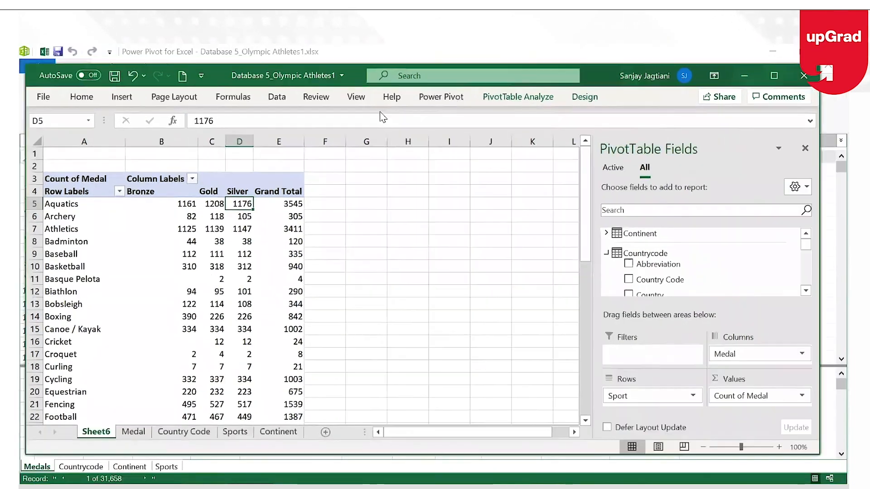
left_click(442, 98)
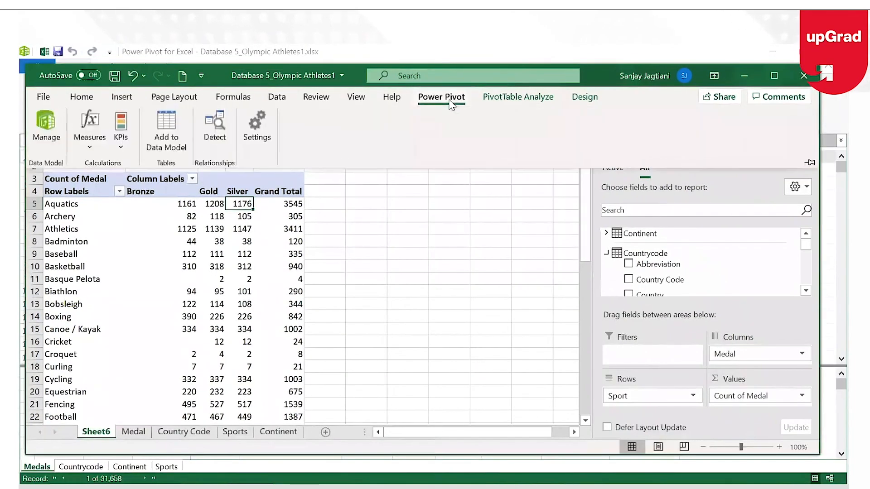
left_click(55, 110)
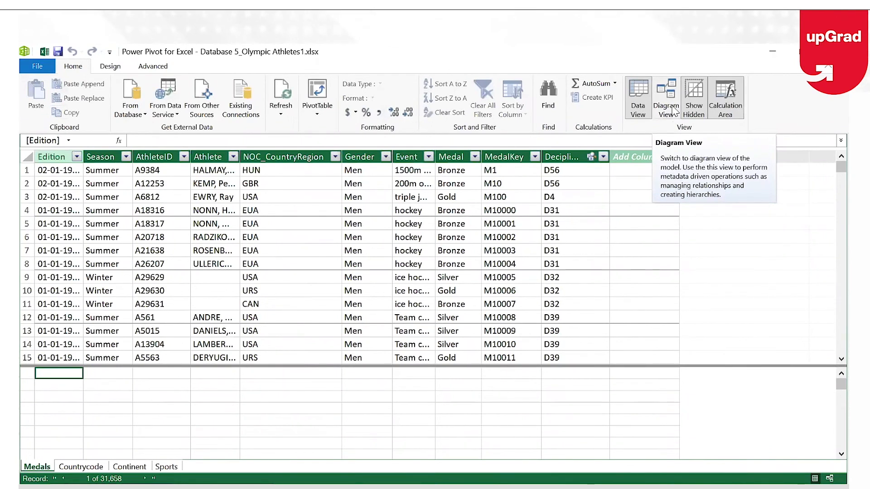
- Show the Data Model as a diagram and examine the fields of the Medals and Sports tables for possible links to Countrycode
left_click(675, 111)
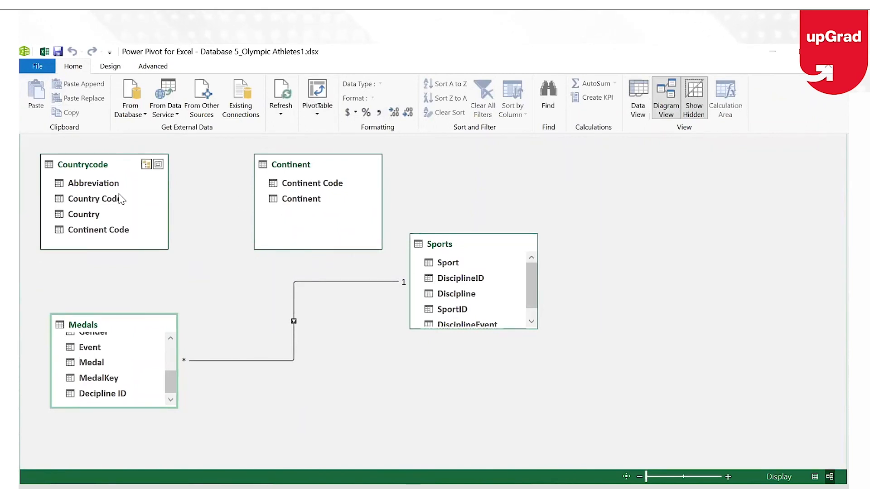
left_click(171, 341)
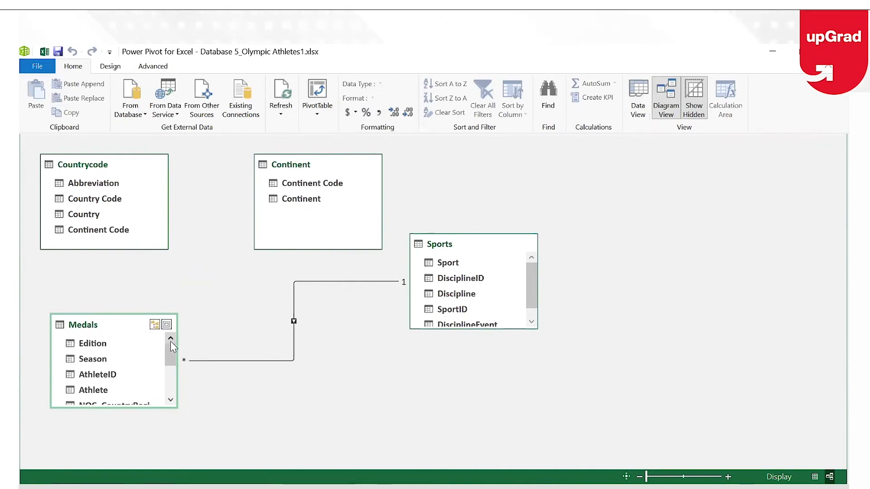
left_click(531, 321)
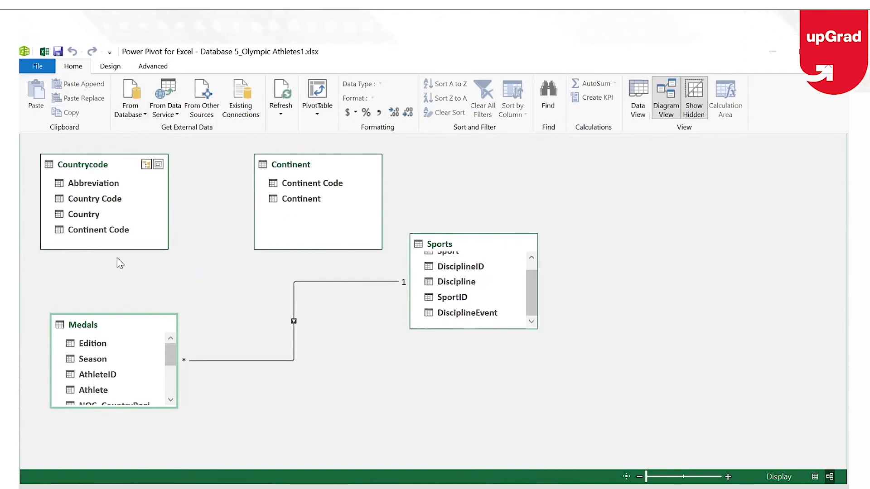
left_click(170, 400)
left_click(171, 400)
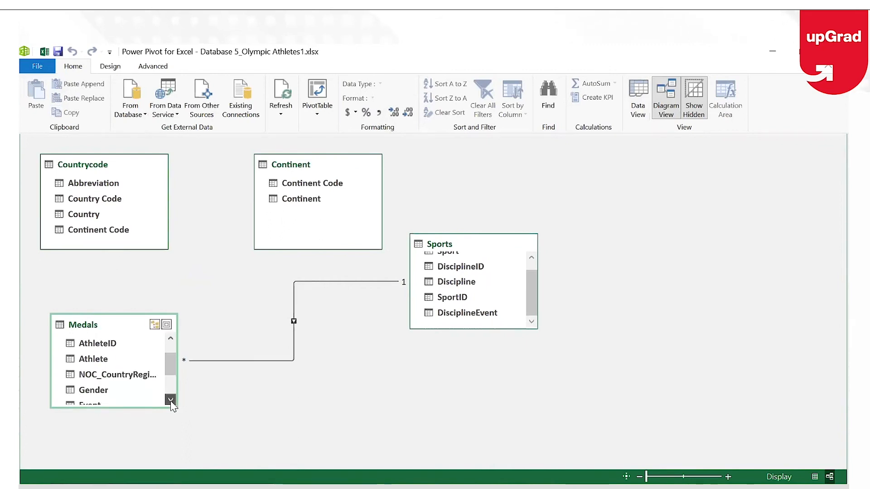
left_click(170, 399)
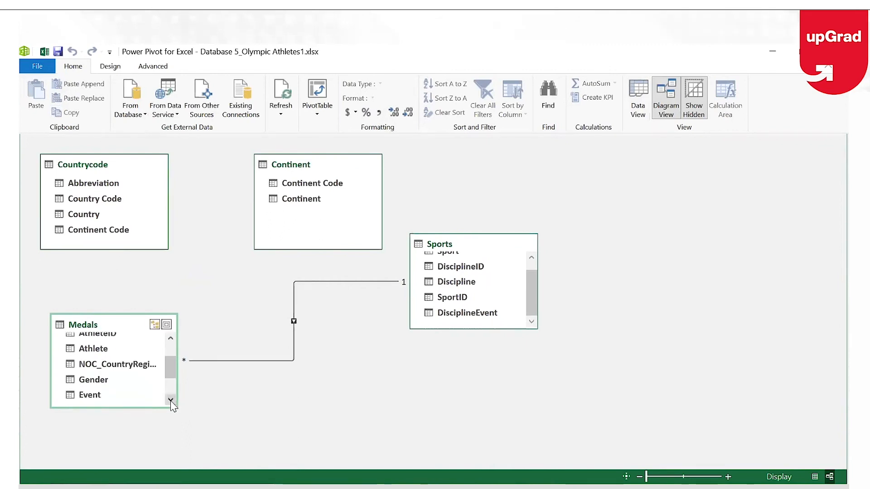
left_click(171, 338)
left_click(171, 338)
left_click(171, 338)
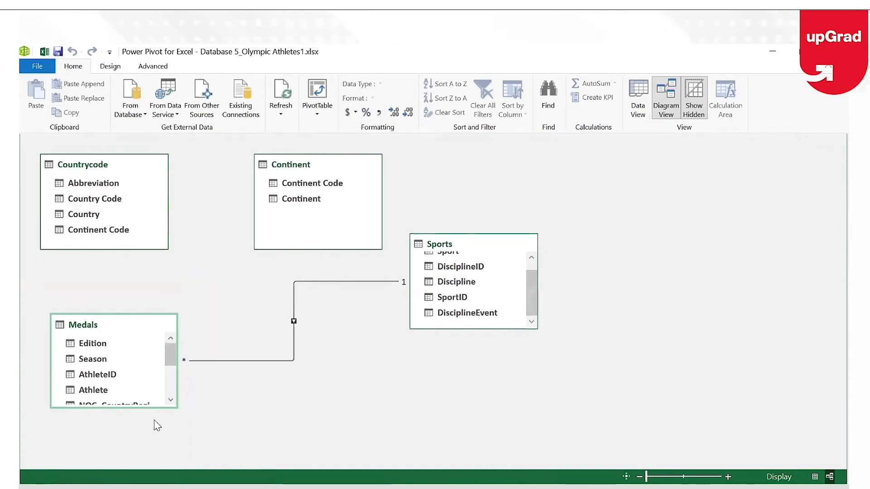
left_click(170, 400)
left_click(170, 401)
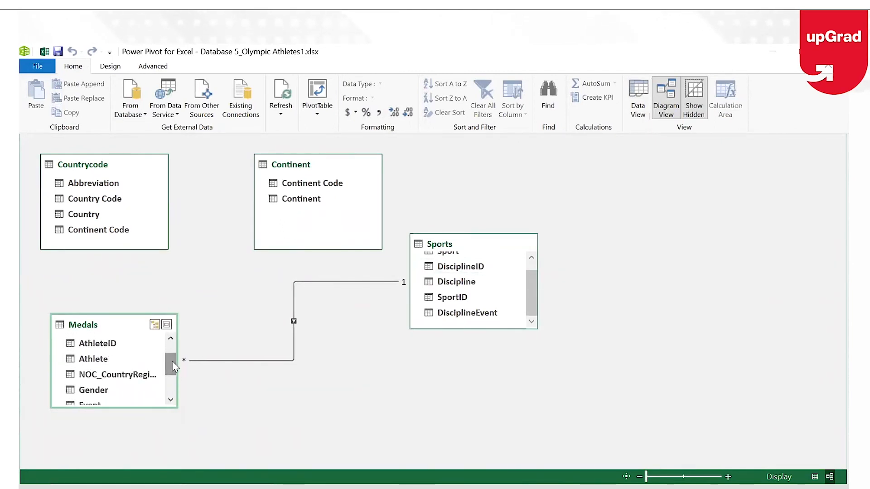
left_click_drag(172, 360, 170, 389)
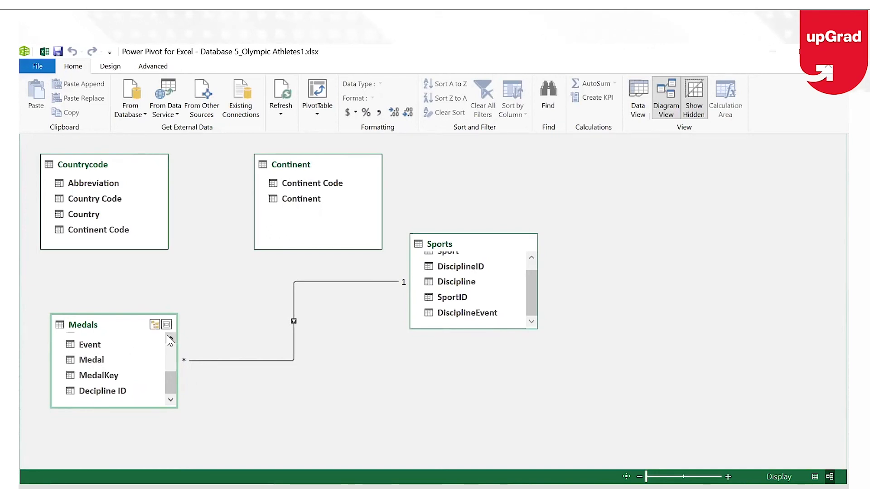
scroll(171, 341, "up", 1)
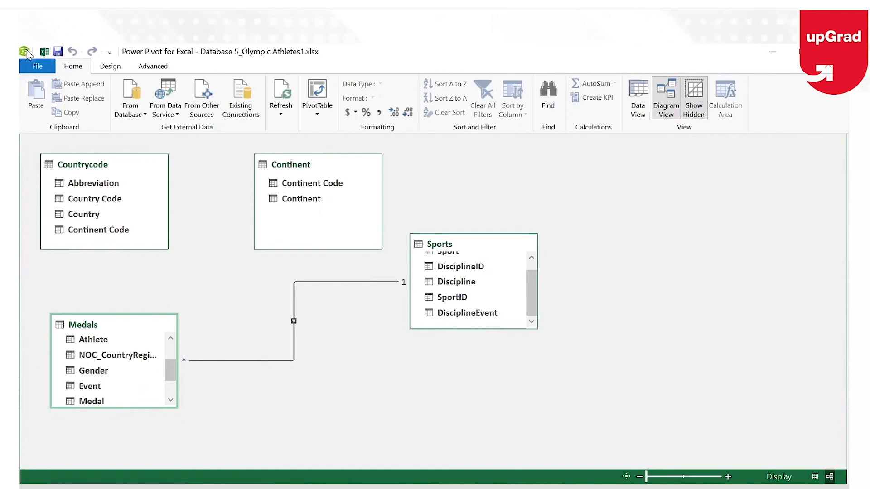
- Check the Countrycode records in the data view, and relate Countrycode's Abbreviation field to NOC_CountryRegion in Medals in the diagram
left_click(636, 118)
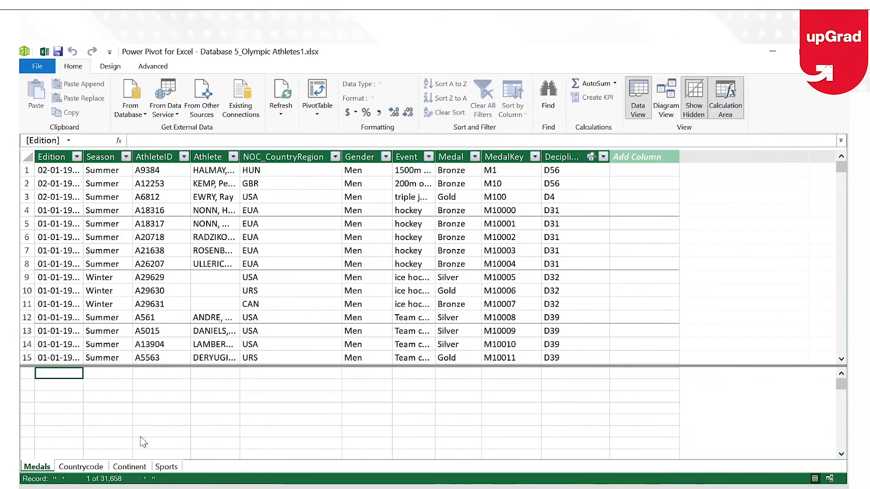
left_click(81, 467)
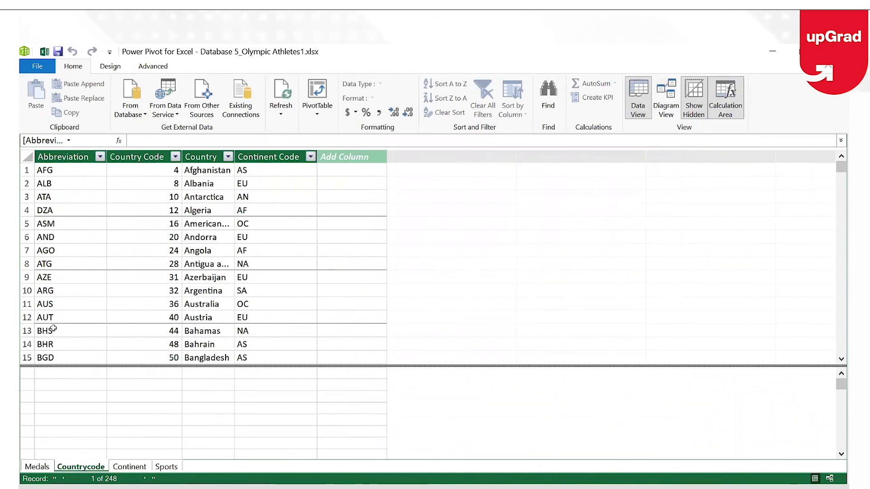
left_click(666, 97)
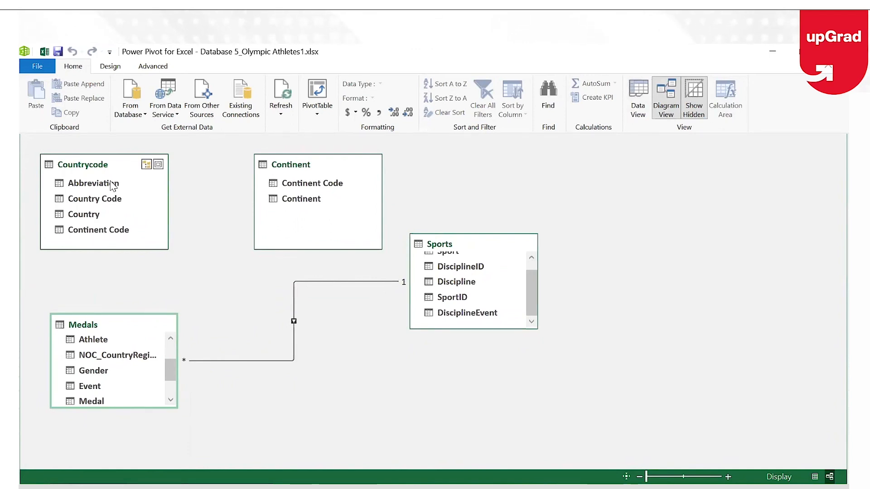
left_click_drag(112, 186, 87, 361)
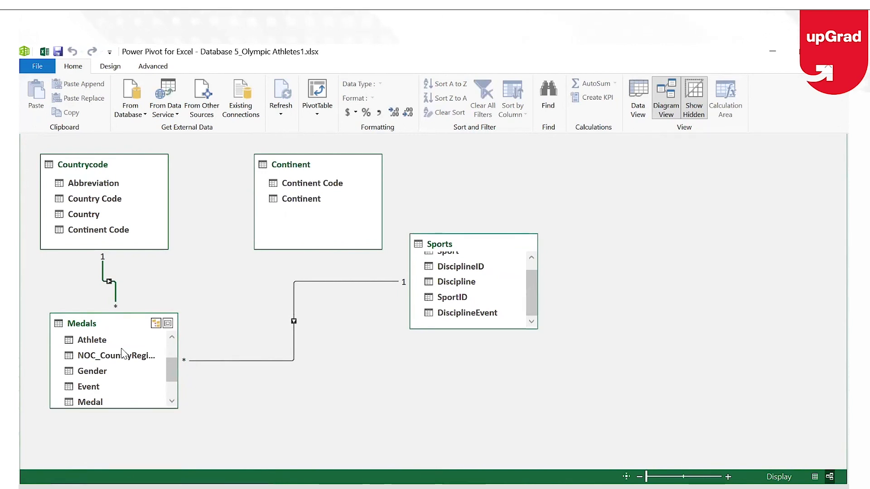
left_click(107, 281)
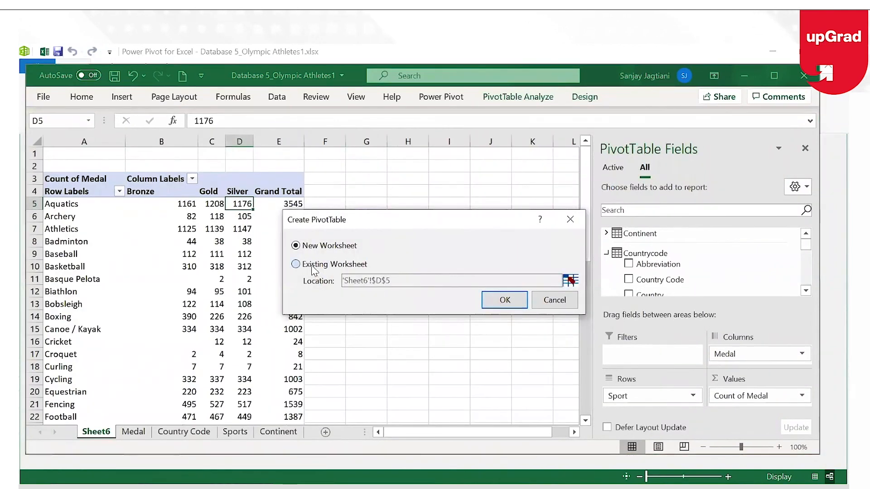
- Insert a new PivotTable from the Data Model on the existing worksheet Sheet6 at cell H4
left_click(313, 268)
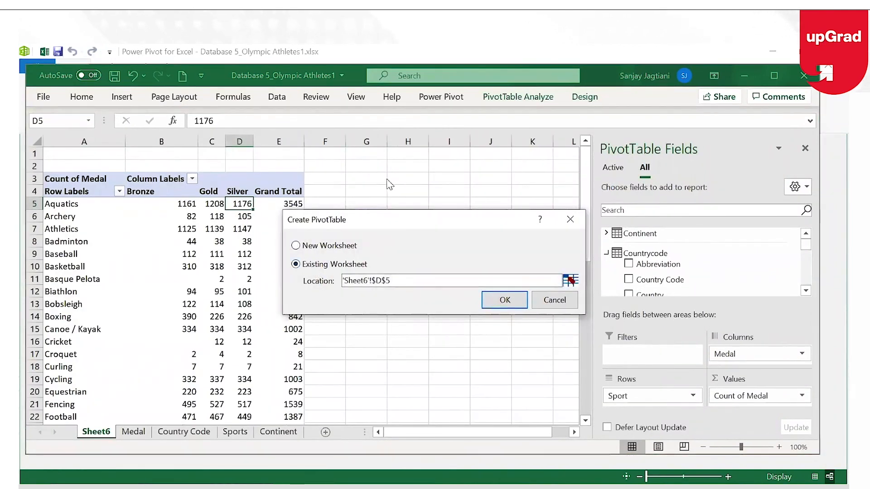
left_click_drag(397, 281, 327, 285)
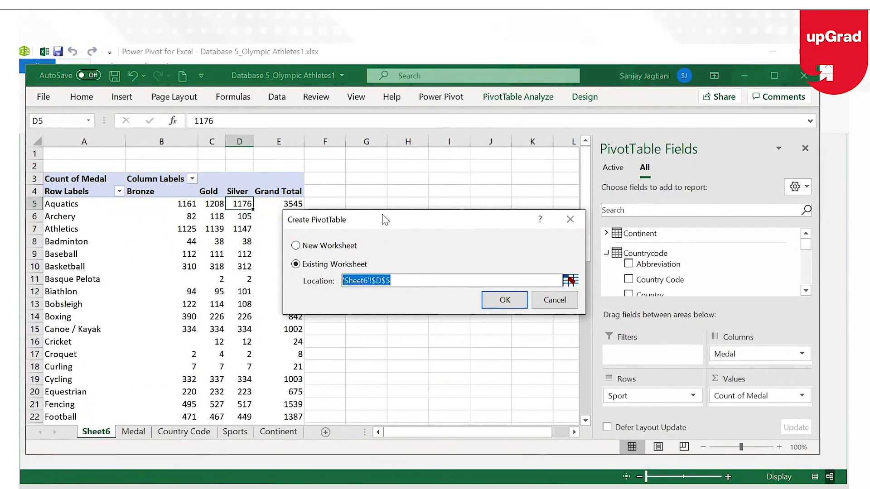
left_click(570, 280)
left_click(397, 190)
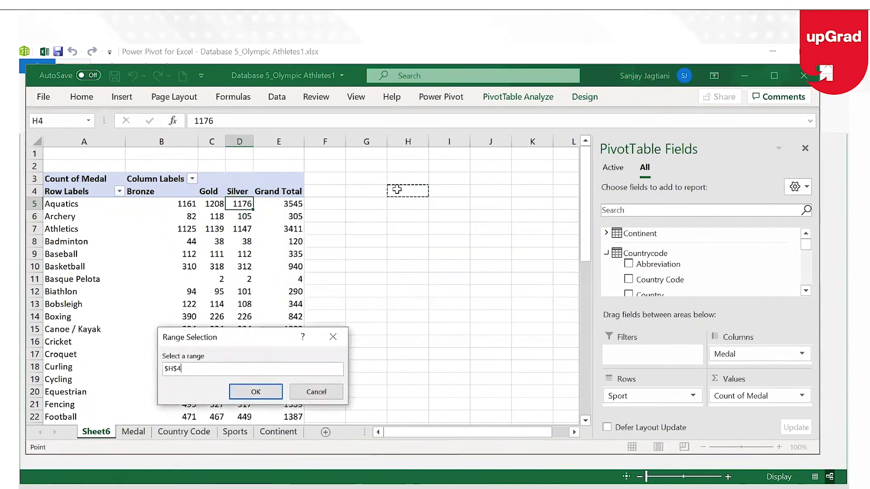
left_click(268, 390)
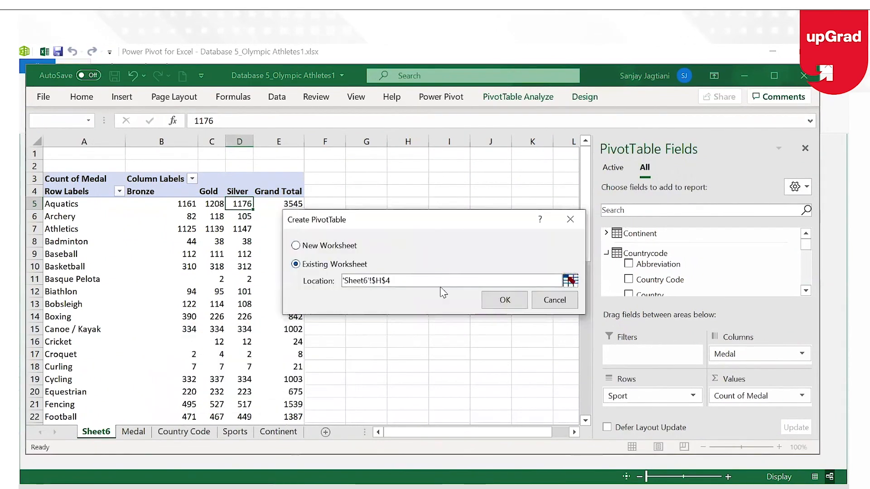
left_click(515, 304)
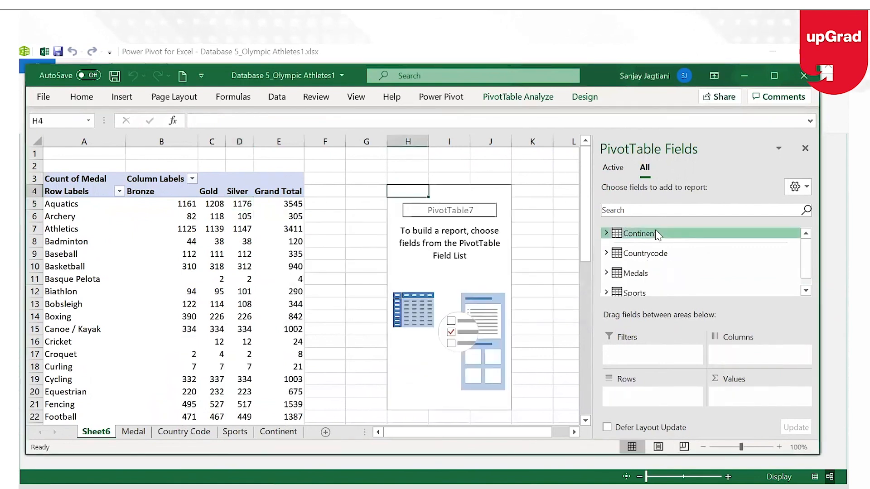
- Add Countrycode's Country field to the new PivotTable's rows and the Medals table's Gender field to its values as a count
left_click(607, 253)
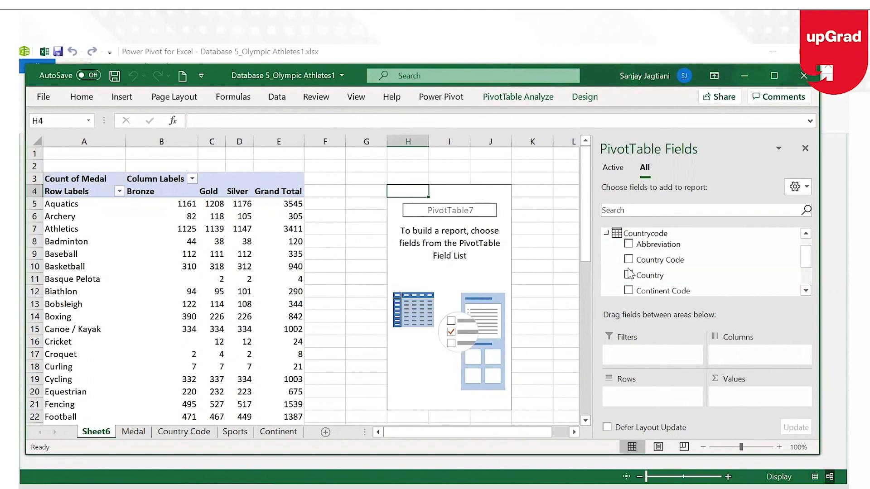
left_click_drag(660, 278, 664, 399)
left_click(805, 291)
left_click(805, 291)
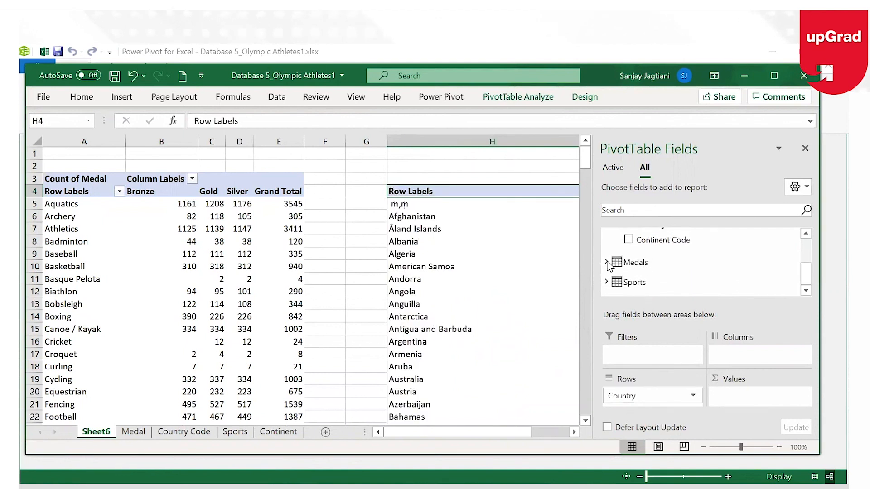
left_click(606, 262)
left_click(805, 291)
left_click(805, 291)
left_click(804, 292)
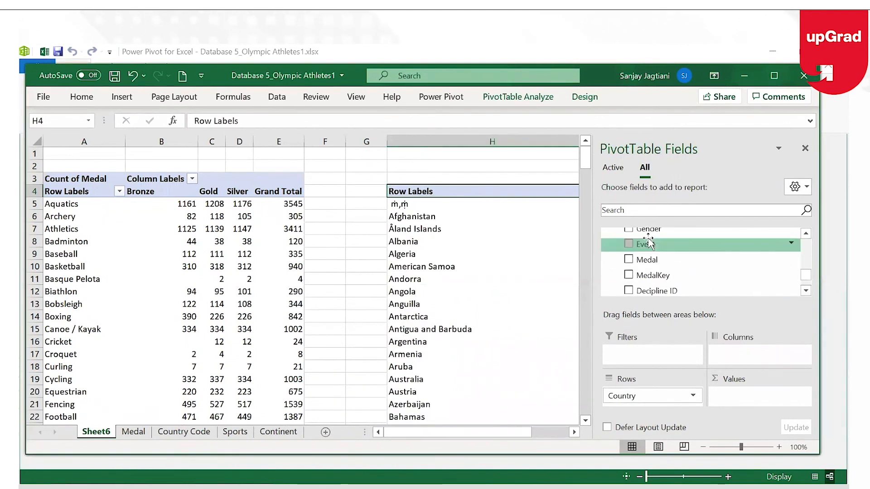
left_click_drag(652, 230, 738, 409)
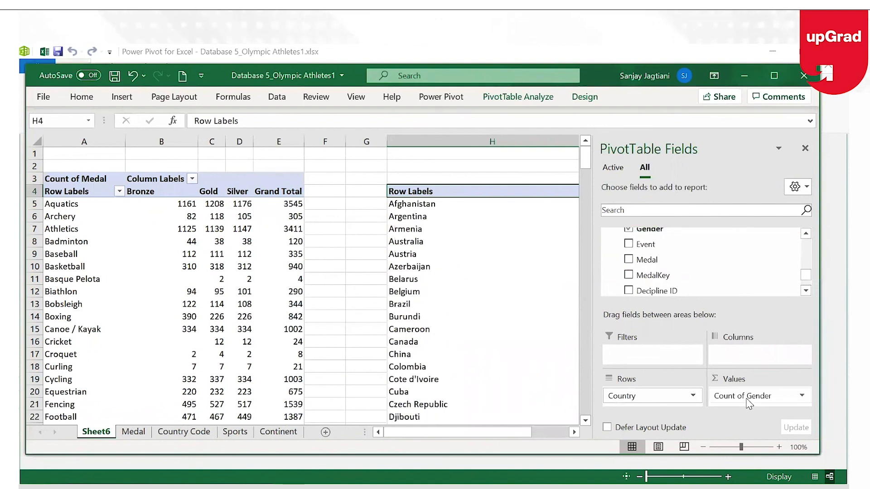
- Add the Medals table's Gender field to the columns of the country PivotTable
left_click(575, 434)
left_click(576, 434)
left_click(576, 434)
left_click(575, 434)
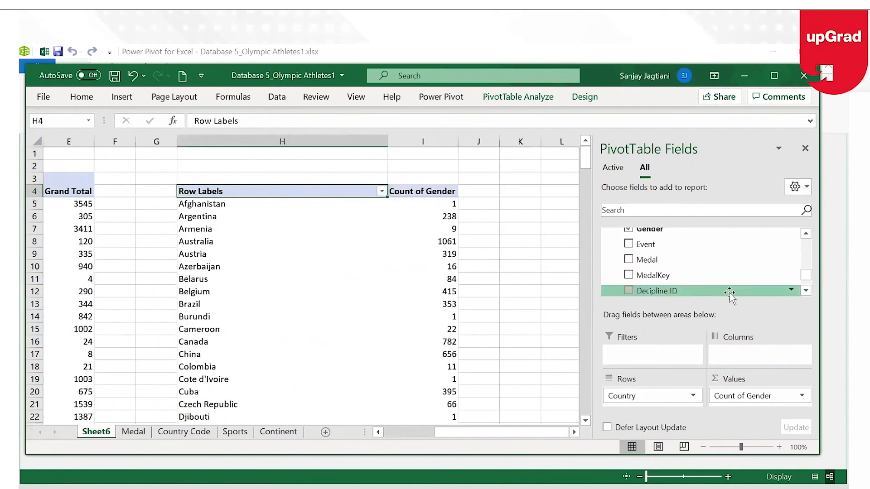
left_click_drag(659, 233, 717, 356)
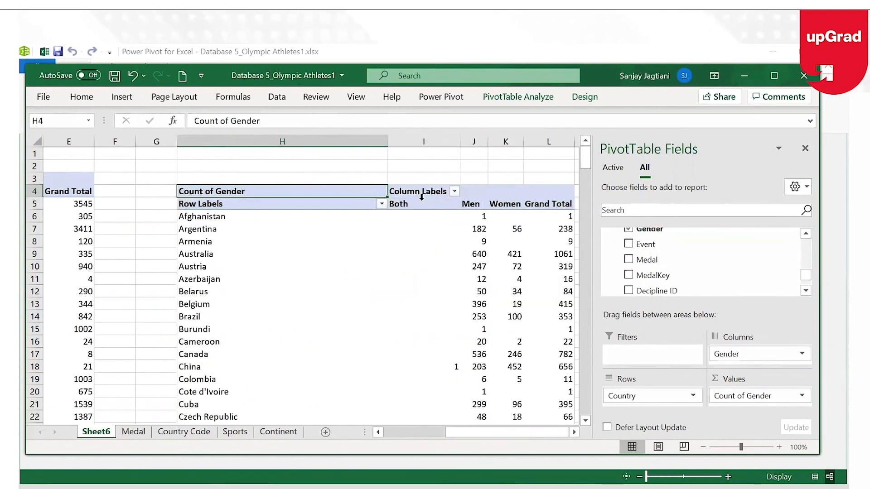
- Examine the gender counts for the individual countries, going through the Men column, and return to the top of the sheet
left_click(417, 203)
key("Right")
key("Right")
key("Down")
key("Down")
key("Down")
key("Left")
key("Down")
key("Down")
key("Down")
key("Down")
key("Down")
key("Down")
key("Down")
key("Down")
key("Down")
key("Down")
key("Down")
key("Down")
key("Down")
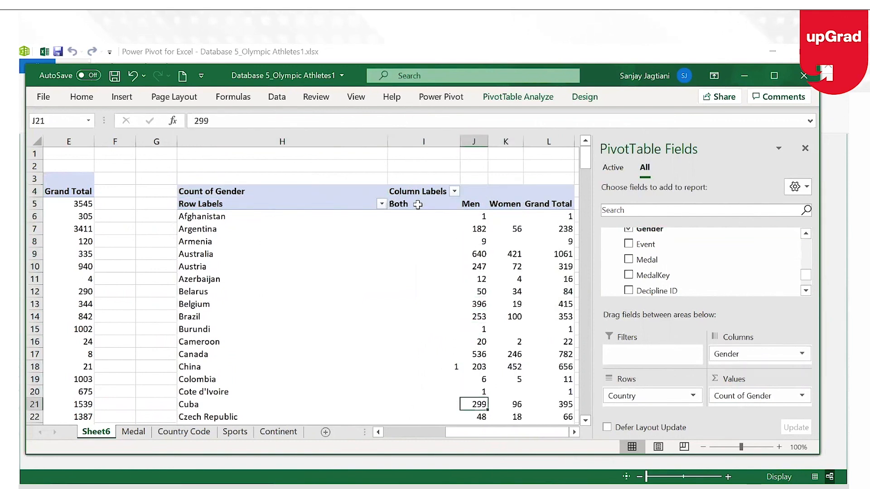
key("Down")
key("Down")
key("Down")
key("Down")
key("Up")
key("Up")
key("Up")
key("Up")
key("Up")
key("Up")
key("Up")
key("Up")
key("Up")
key("Up")
key("Up")
key("Up")
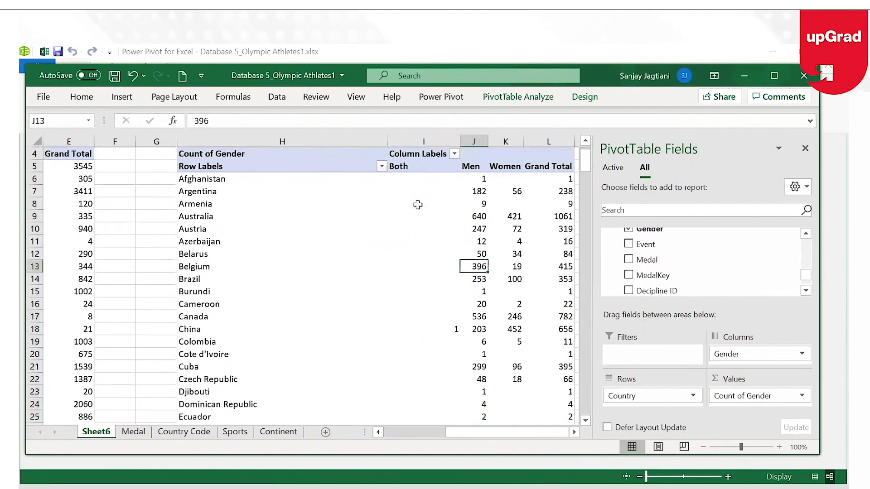
key("ctrl+Up")
key("ctrl+Up")
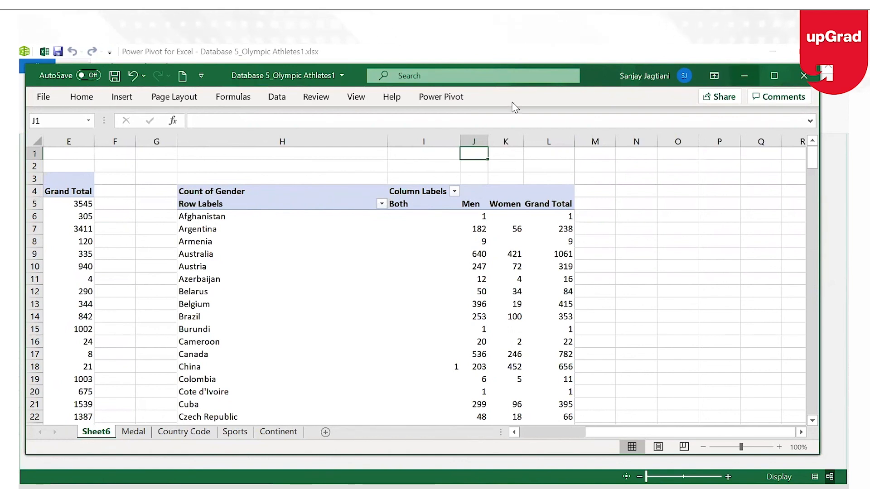
- Open the workbook's Data Model in the Power Pivot window
left_click(450, 100)
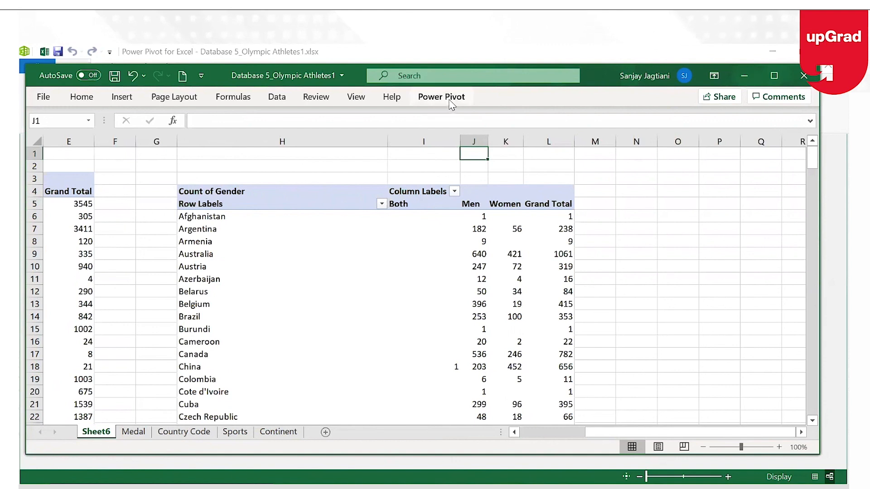
left_click(43, 129)
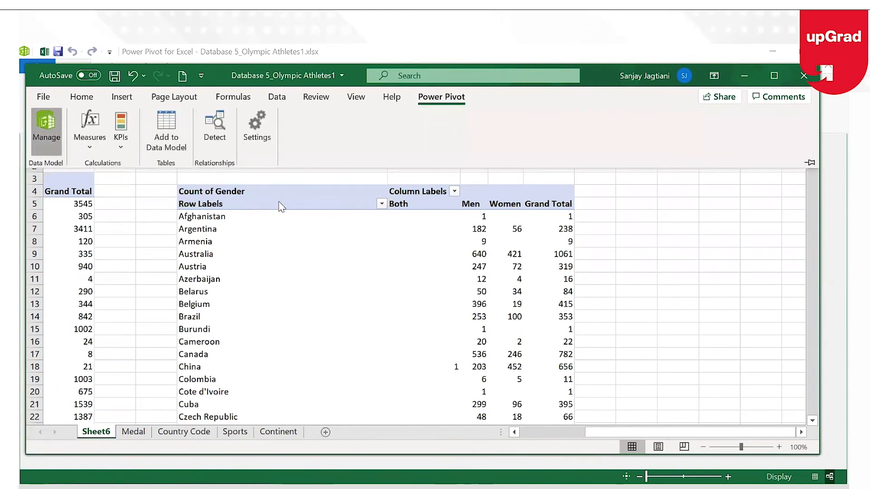